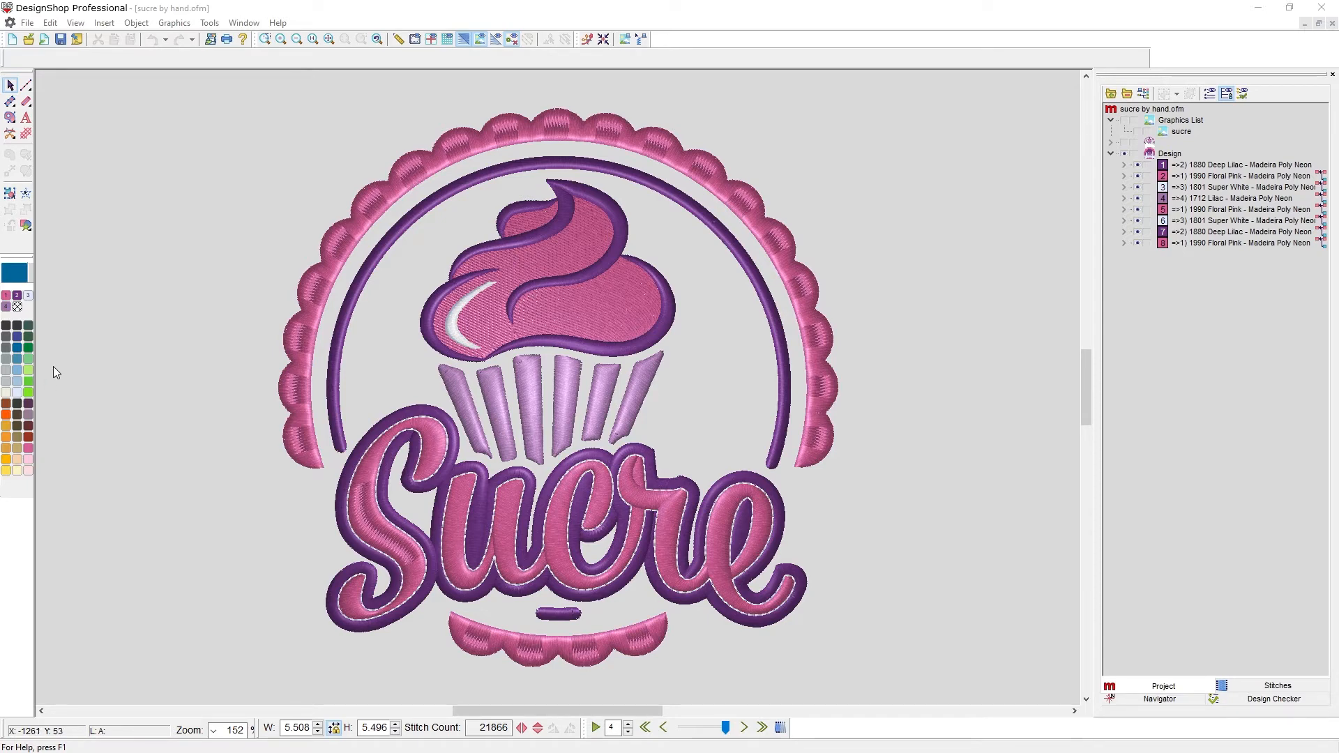
Step: Open the thread color settings for the active color and look through the available color charts
{"action": "left_click", "coordinate": [15, 273]}
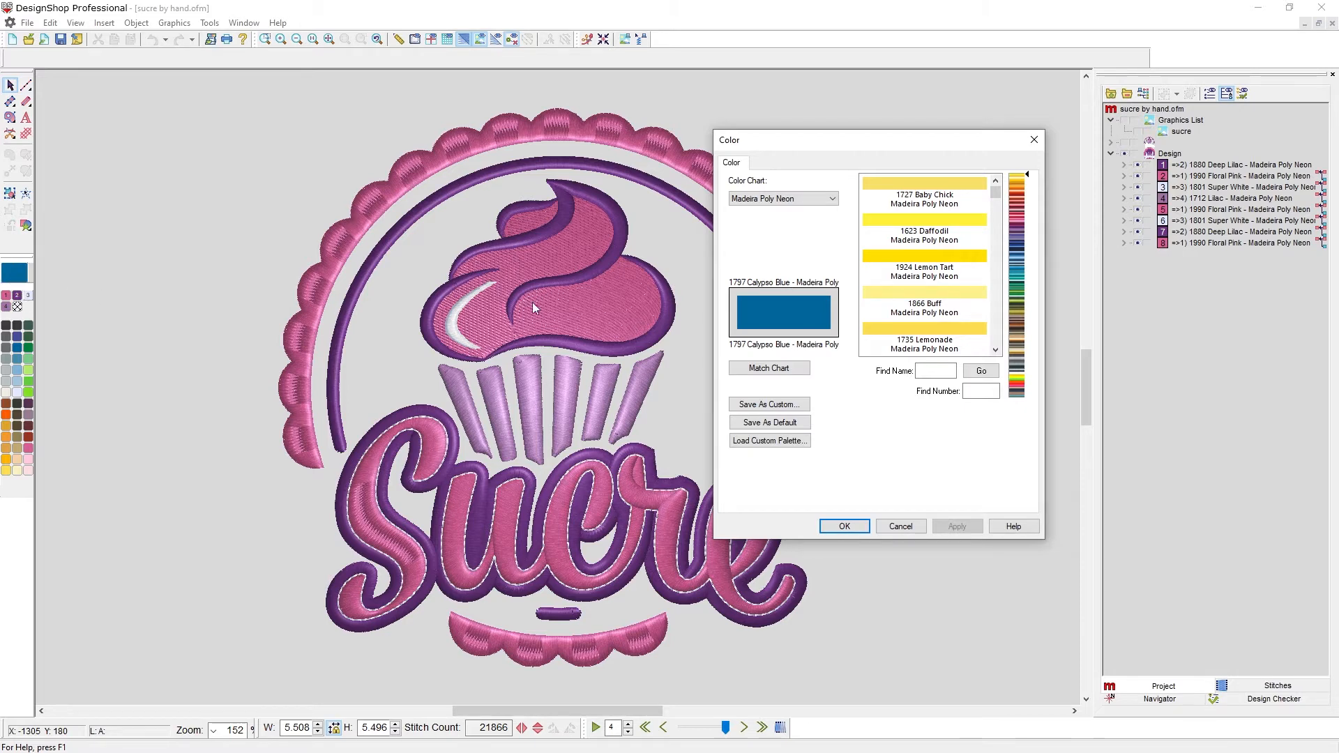
{"action": "left_click", "coordinate": [825, 200]}
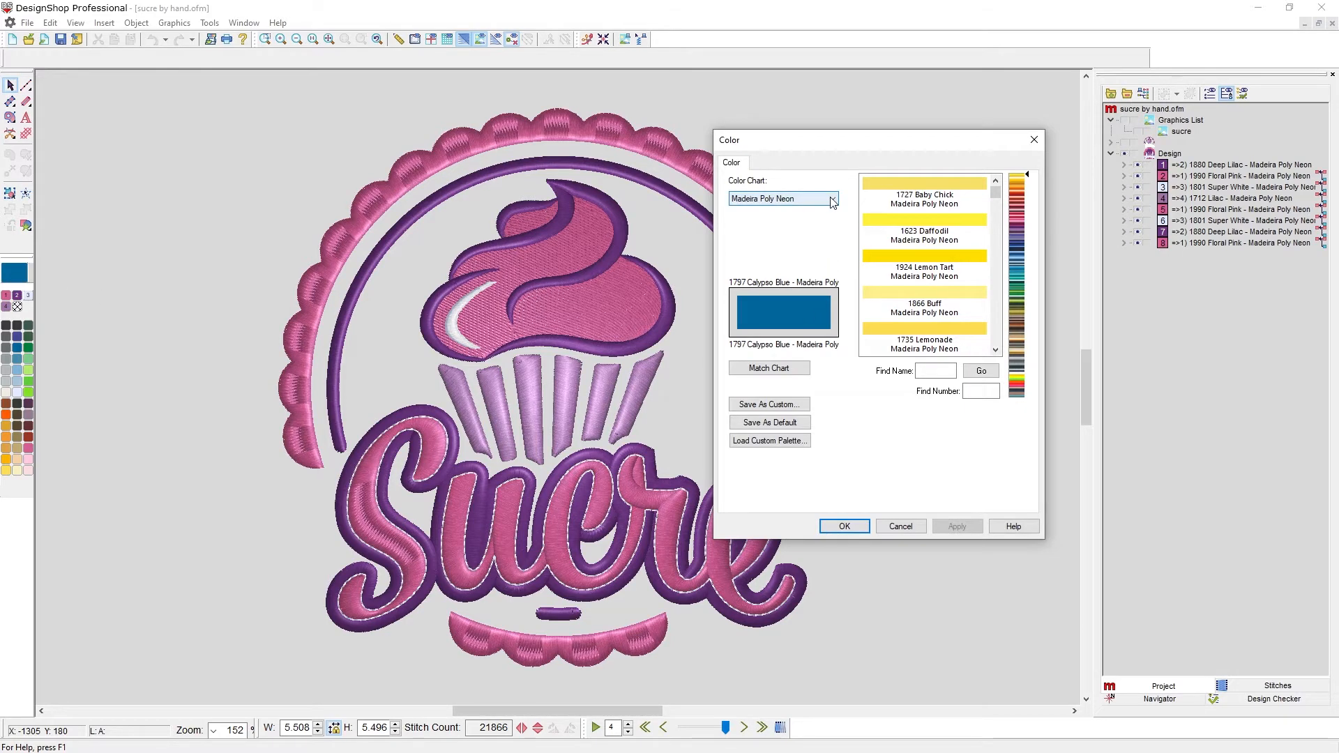
{"action": "mouse_move", "coordinate": [834, 447]}
{"action": "left_mouse_down"}
{"action": "mouse_move", "coordinate": [832, 250]}
{"action": "mouse_move", "coordinate": [835, 451]}
{"action": "mouse_move", "coordinate": [836, 271]}
{"action": "mouse_move", "coordinate": [846, 431]}
{"action": "left_mouse_up"}
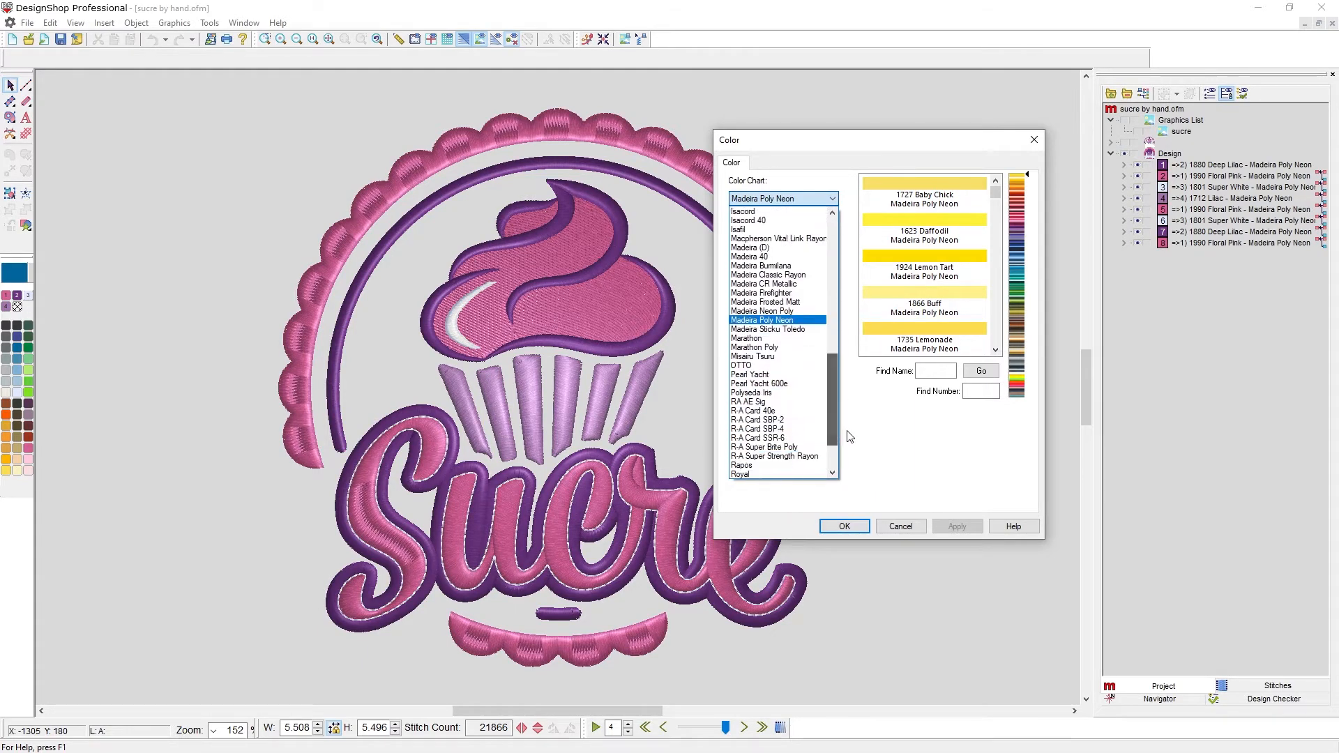
{"action": "left_click", "coordinate": [849, 436]}
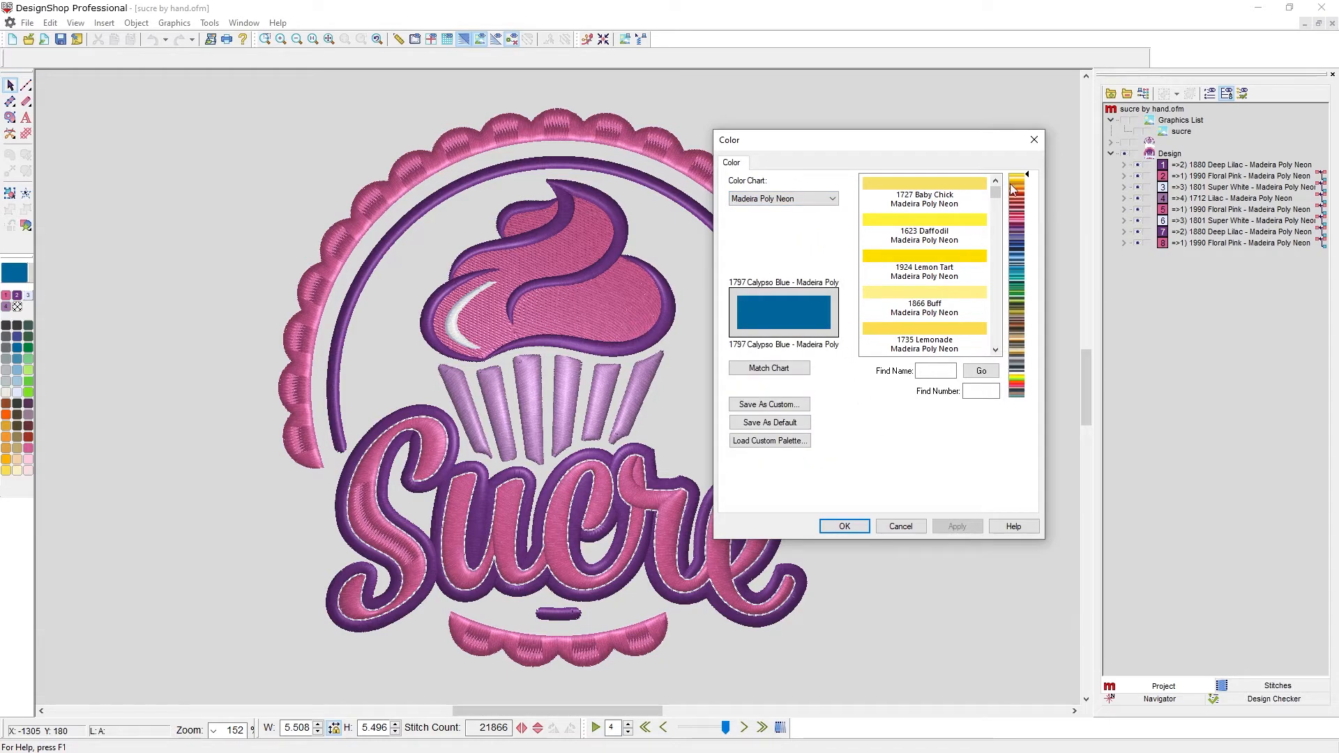
Step: Browse the Madeira Poly Neon chart, find thread number 1800, and select 1563 Icy Blue instead
{"action": "mouse_move", "coordinate": [1027, 178]}
{"action": "left_mouse_down"}
{"action": "mouse_move", "coordinate": [1029, 353]}
{"action": "mouse_move", "coordinate": [996, 290]}
{"action": "mouse_move", "coordinate": [995, 211]}
{"action": "left_mouse_up"}
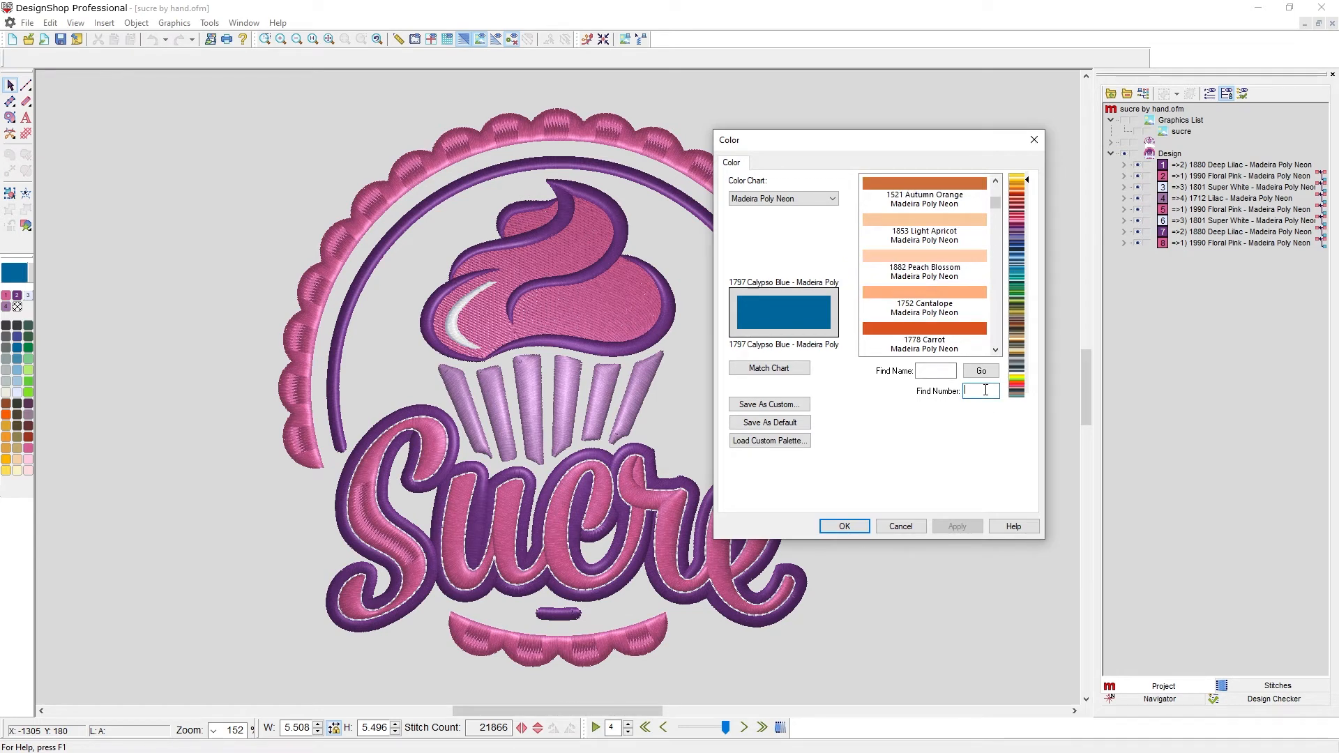
{"action": "type", "text": "1800"}
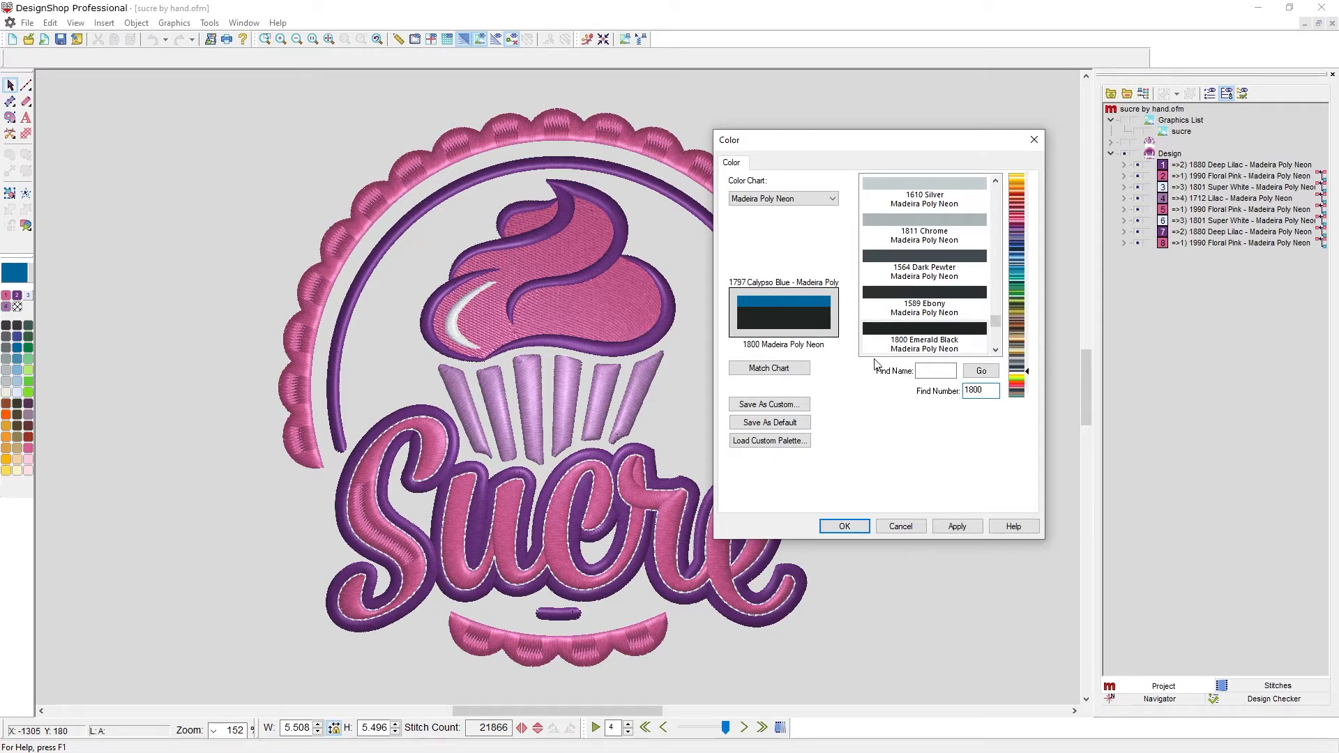
{"action": "left_click", "coordinate": [1021, 265]}
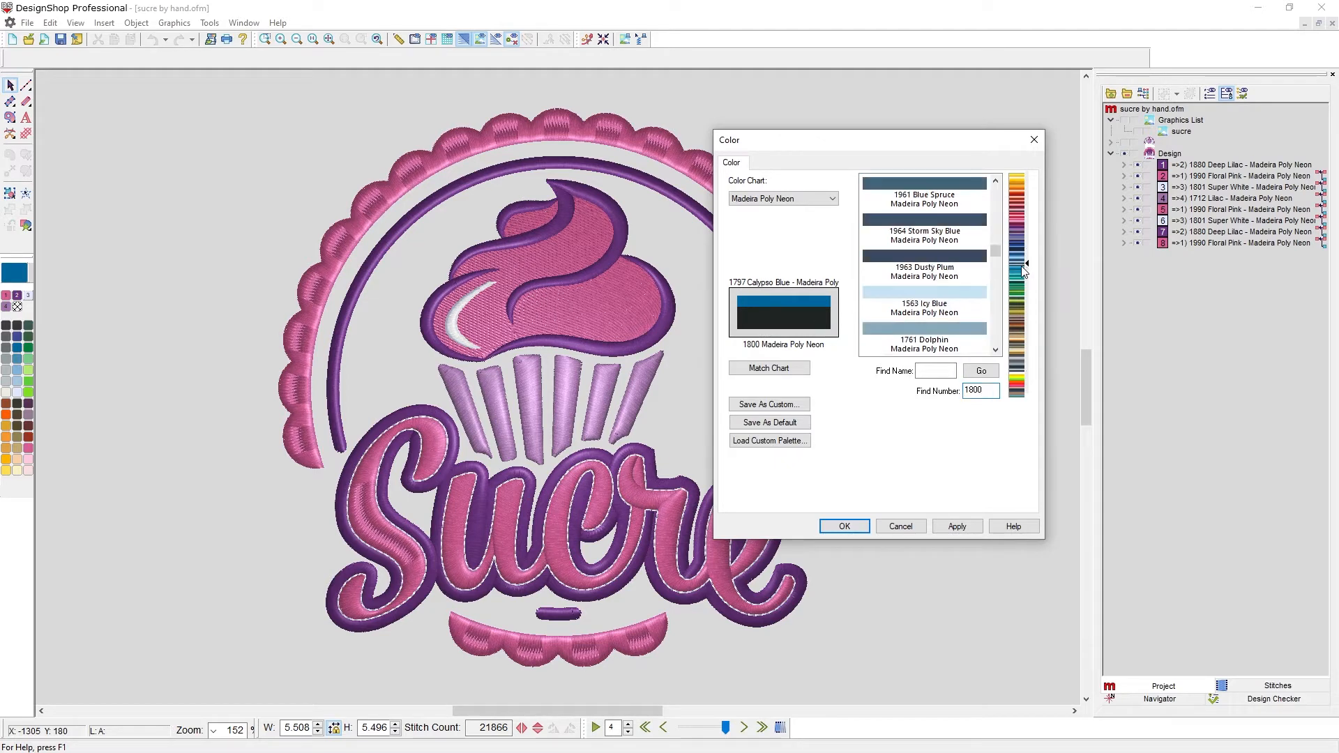
{"action": "left_click", "coordinate": [916, 314]}
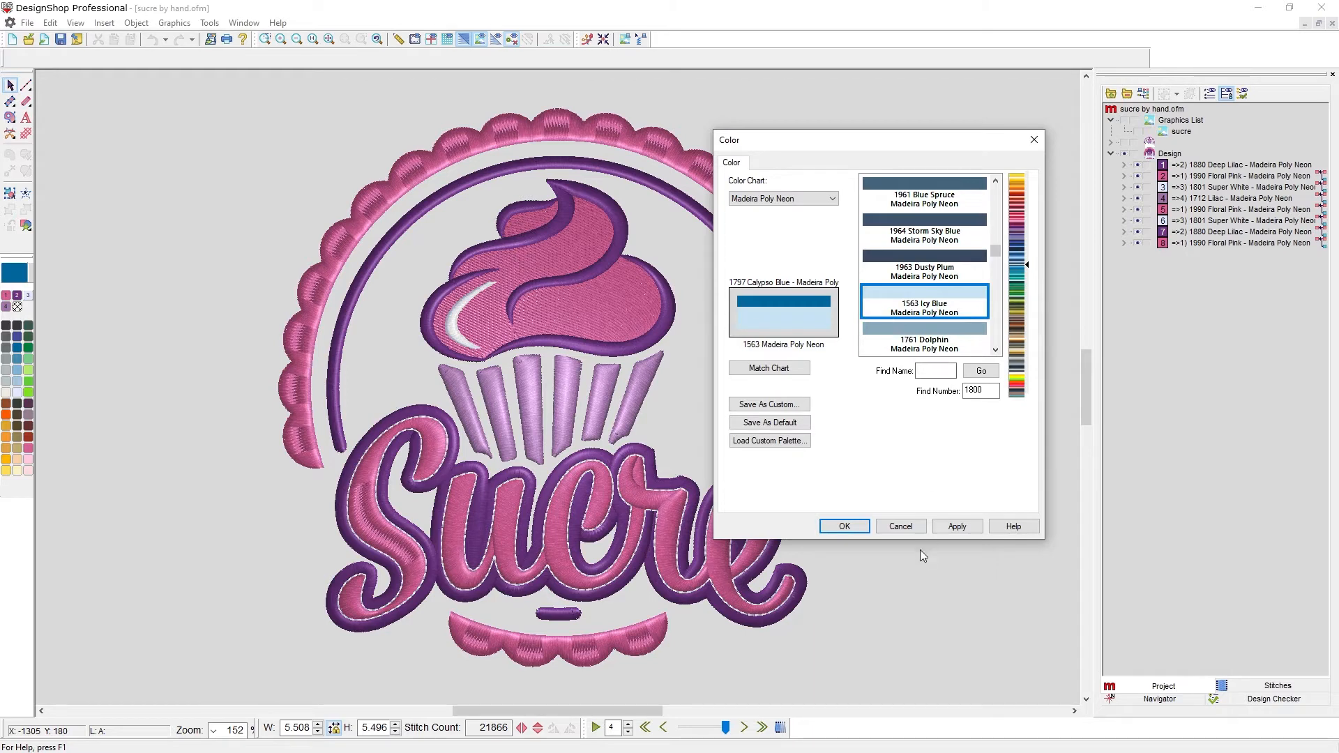
Step: Search the thread chart by the name "black" and advance to the next match
{"action": "left_click", "coordinate": [947, 370]}
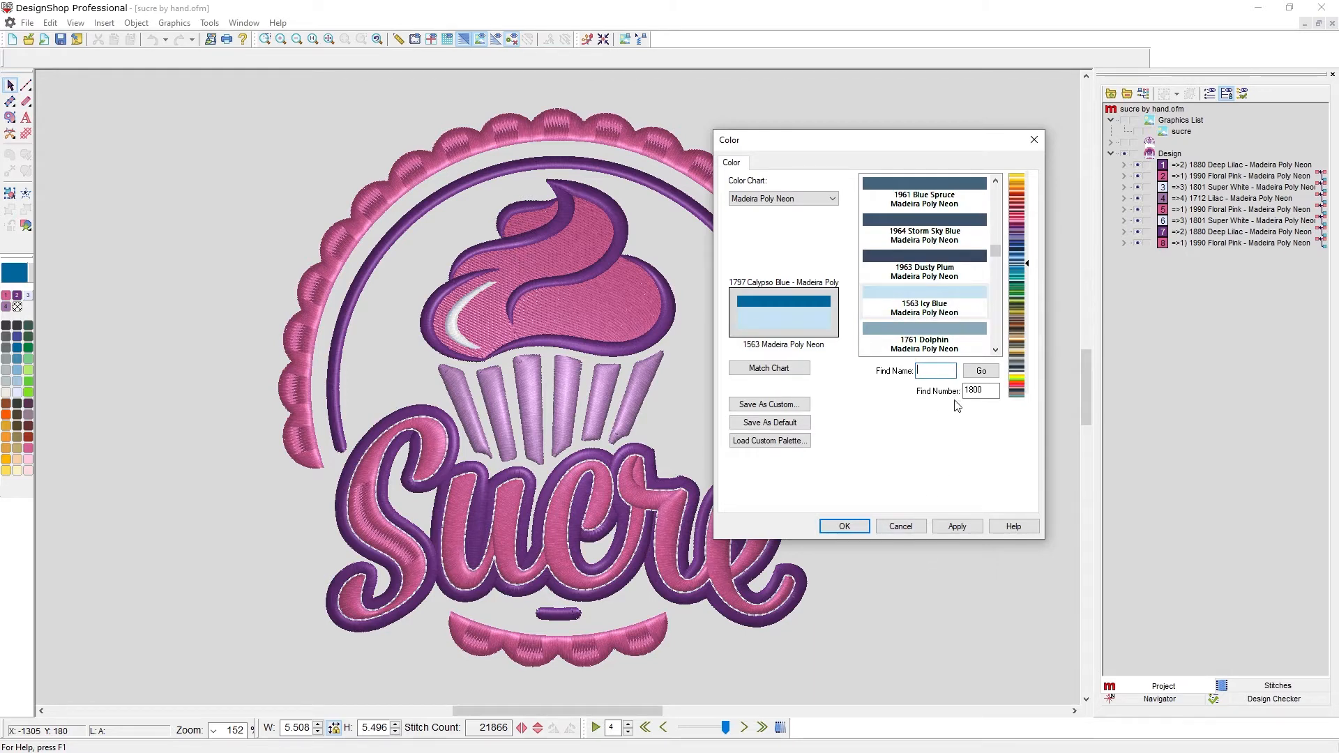
{"action": "type", "text": "black"}
{"action": "left_click", "coordinate": [980, 375]}
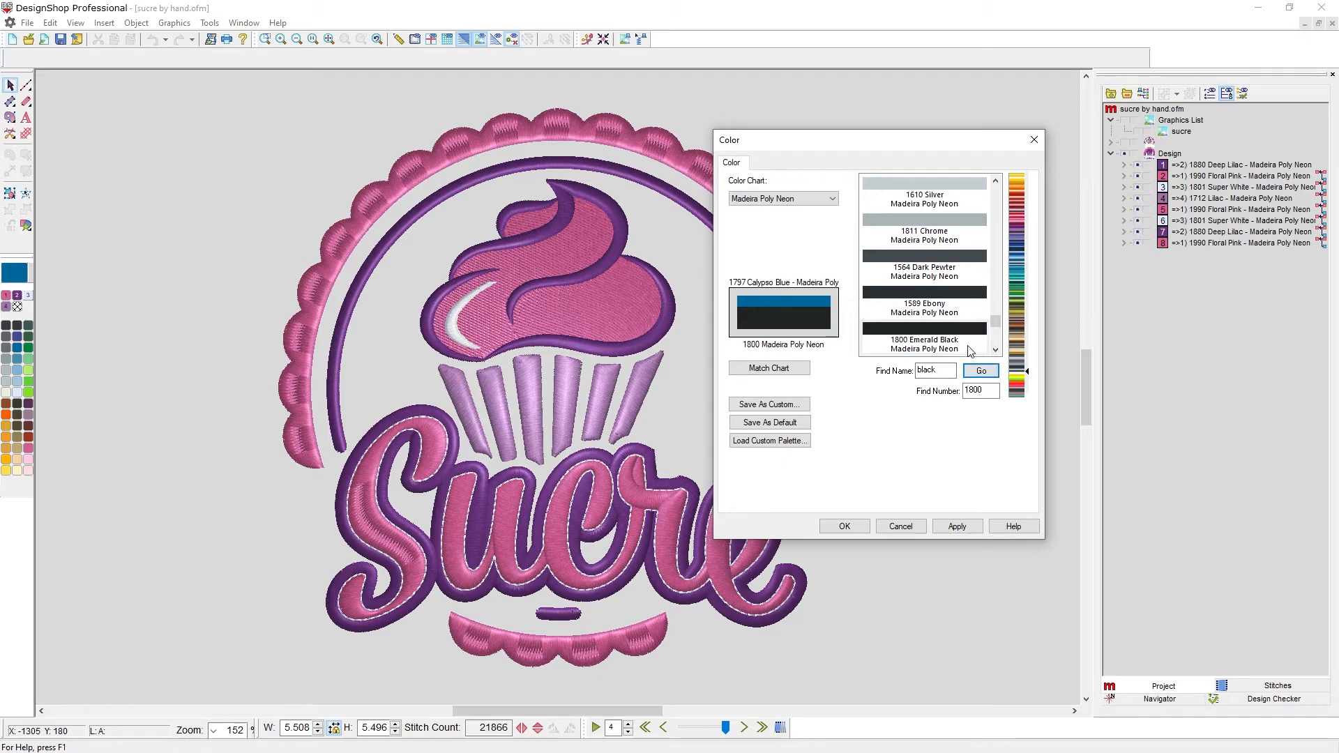
{"action": "left_click", "coordinate": [980, 370]}
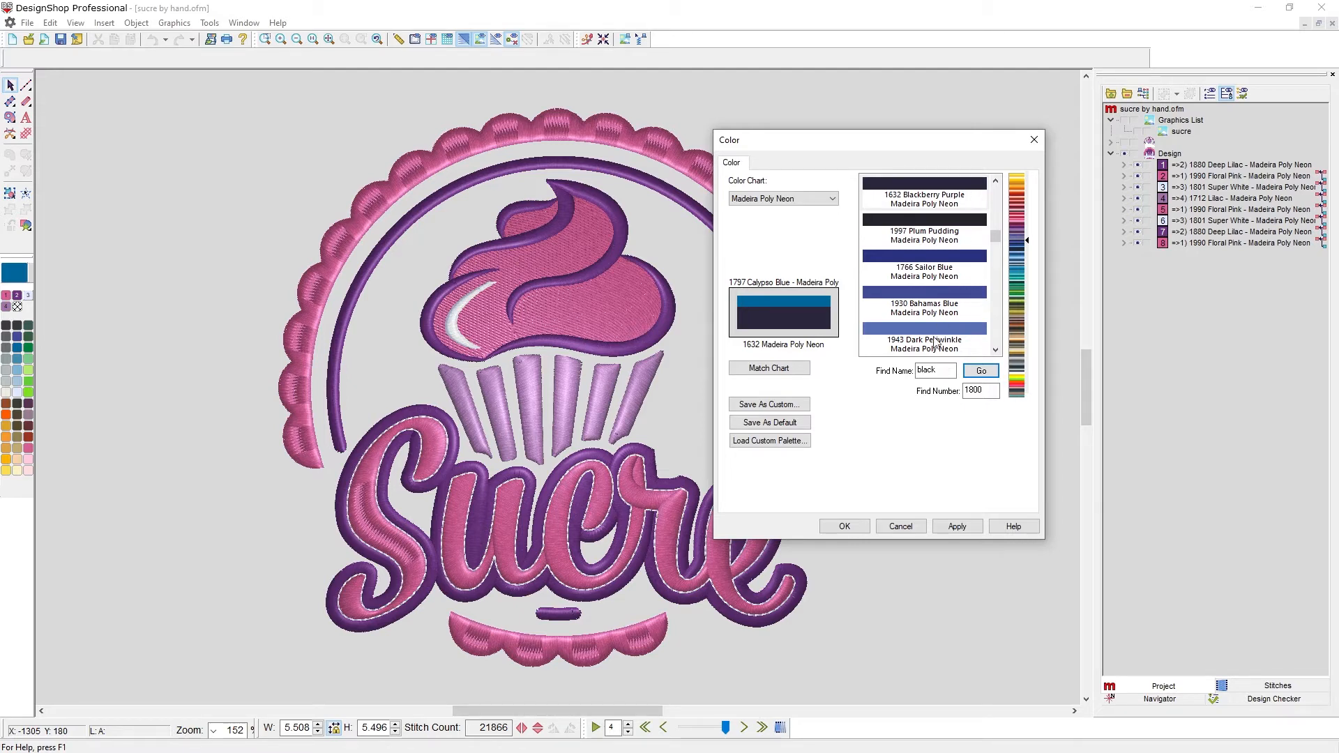
Step: Search the thread chart for "red", cycle through the matches, and set the active color to 1878 Tomato Red
{"action": "double_click", "coordinate": [928, 369]}
{"action": "type", "text": "red"}
{"action": "left_click", "coordinate": [981, 370]}
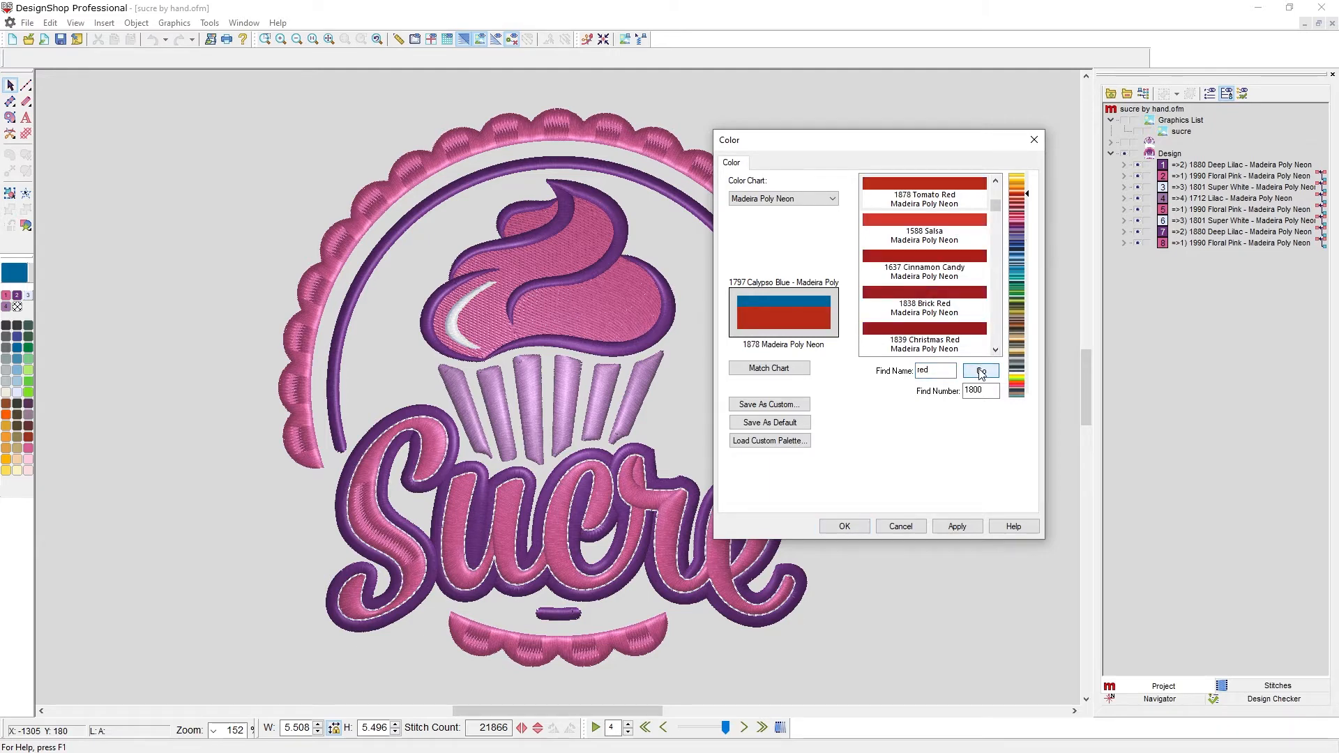
{"action": "left_click", "coordinate": [982, 374]}
{"action": "left_click", "coordinate": [981, 374]}
{"action": "left_click", "coordinate": [983, 376]}
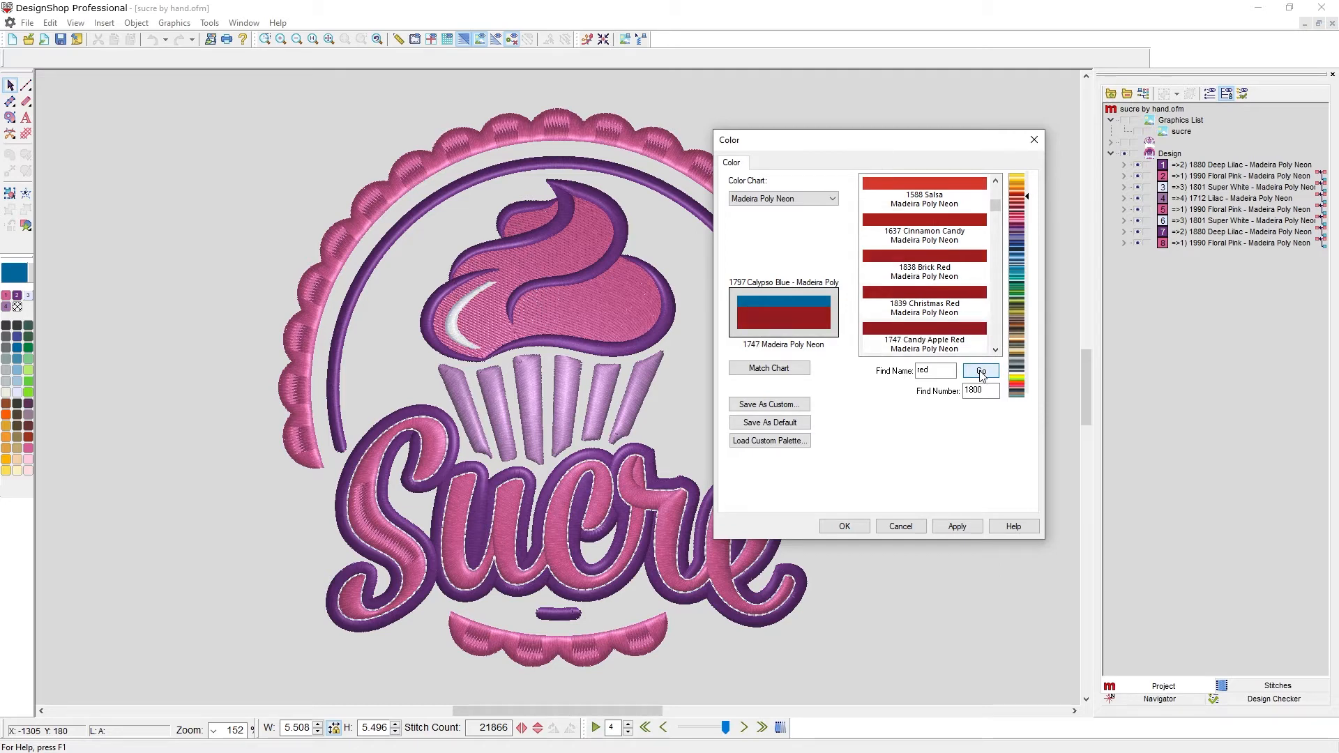
{"action": "left_click", "coordinate": [982, 374]}
{"action": "left_click", "coordinate": [981, 375]}
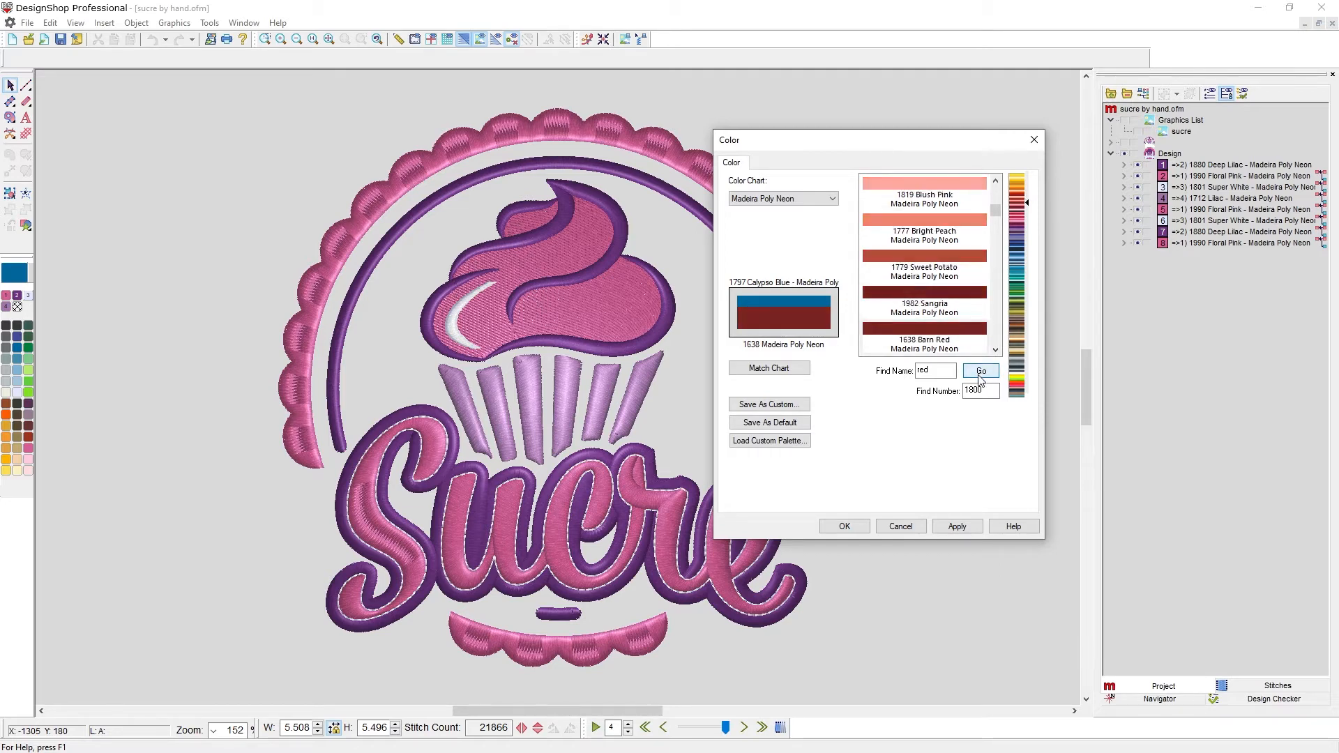
{"action": "left_click", "coordinate": [980, 375]}
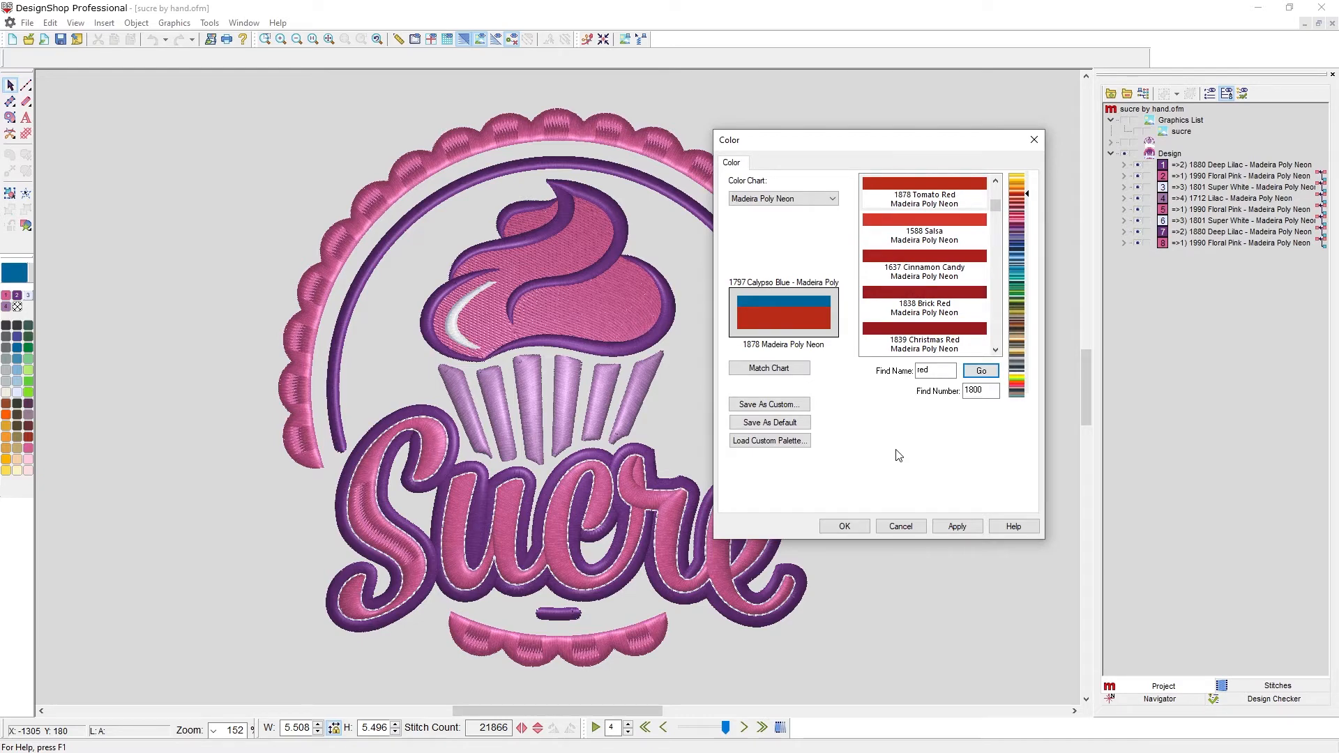
{"action": "double_click", "coordinate": [980, 391]}
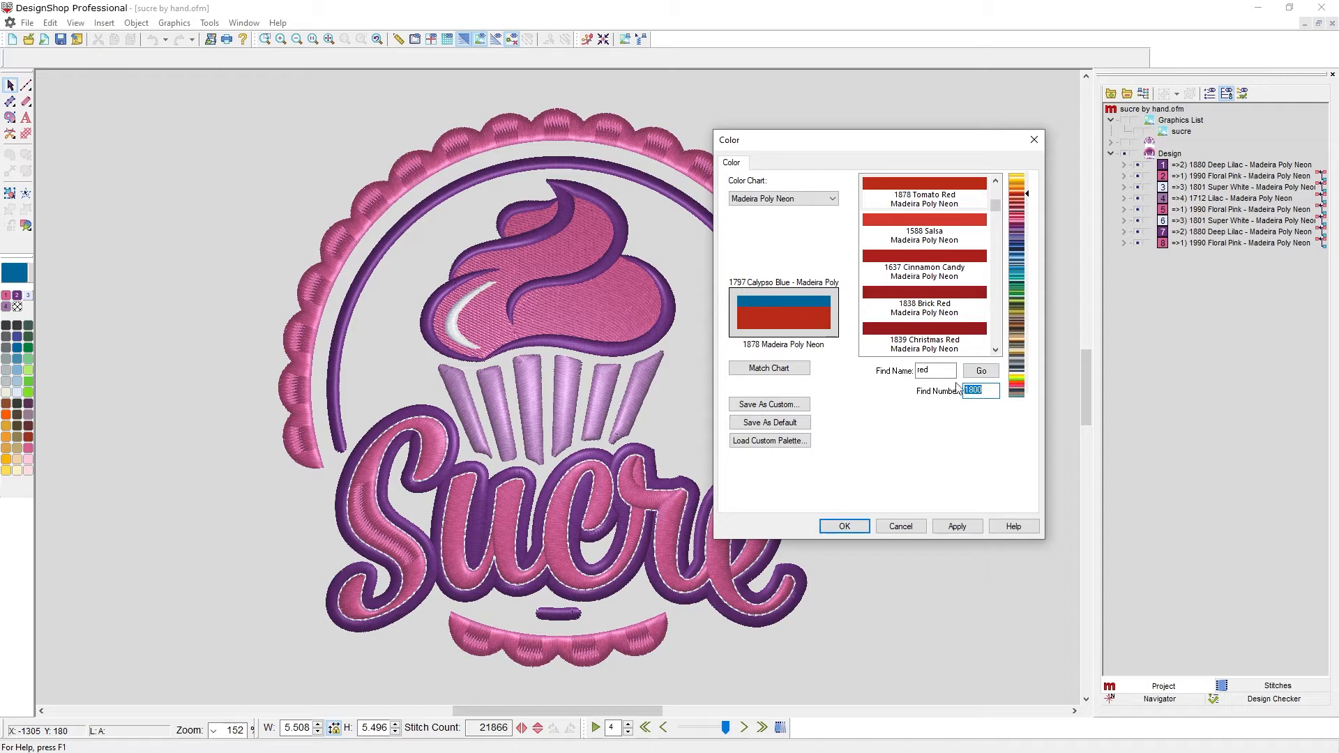
{"action": "left_click", "coordinate": [919, 370]}
{"action": "left_click", "coordinate": [856, 528]}
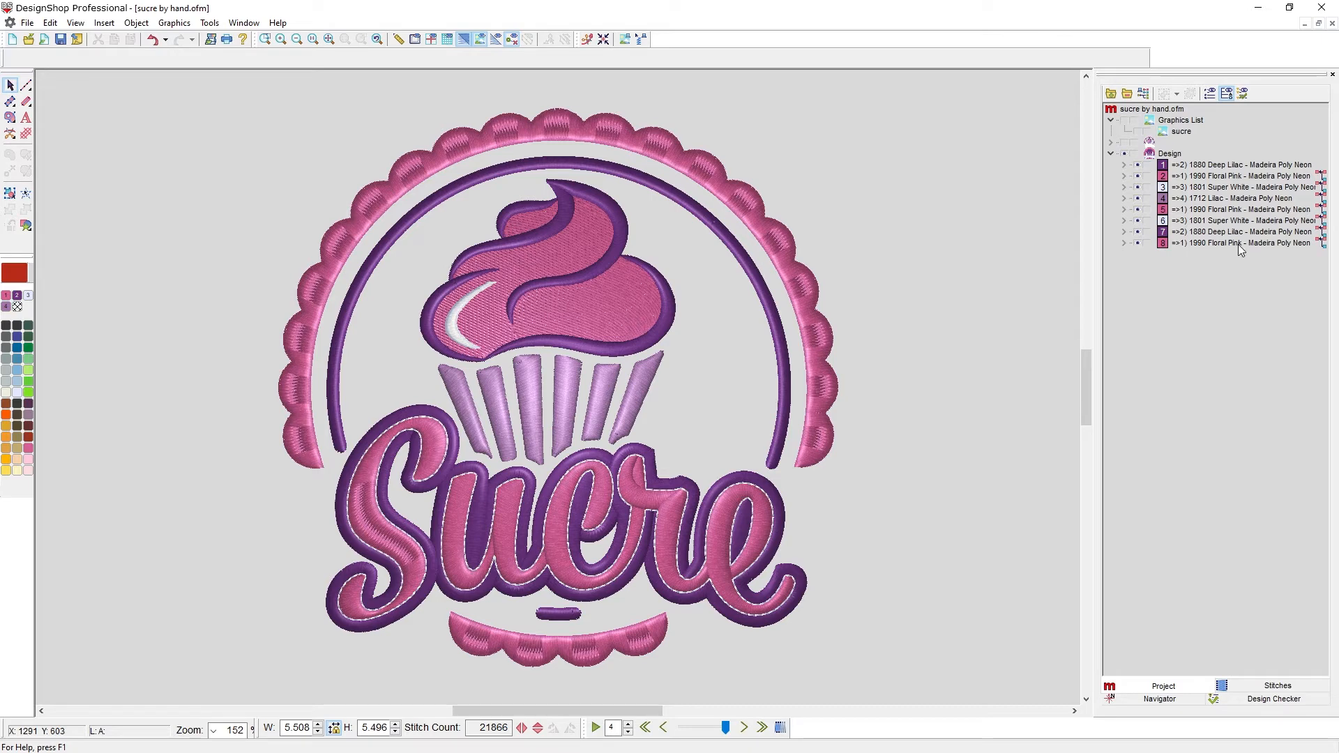
Step: Open the color properties of the first Deep Lilac block in the design and close them without changes
{"action": "left_click", "coordinate": [1196, 168]}
{"action": "right_click", "coordinate": [1195, 166]}
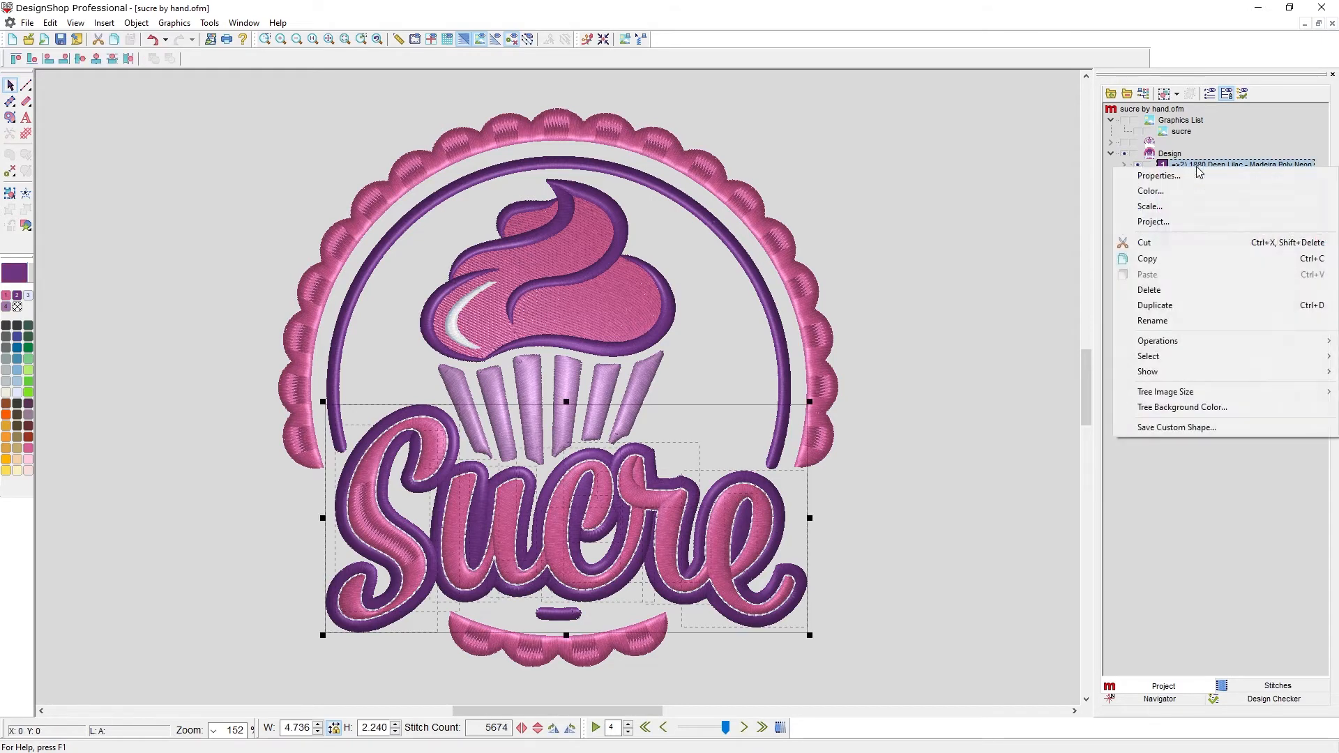
{"action": "left_click", "coordinate": [1193, 190]}
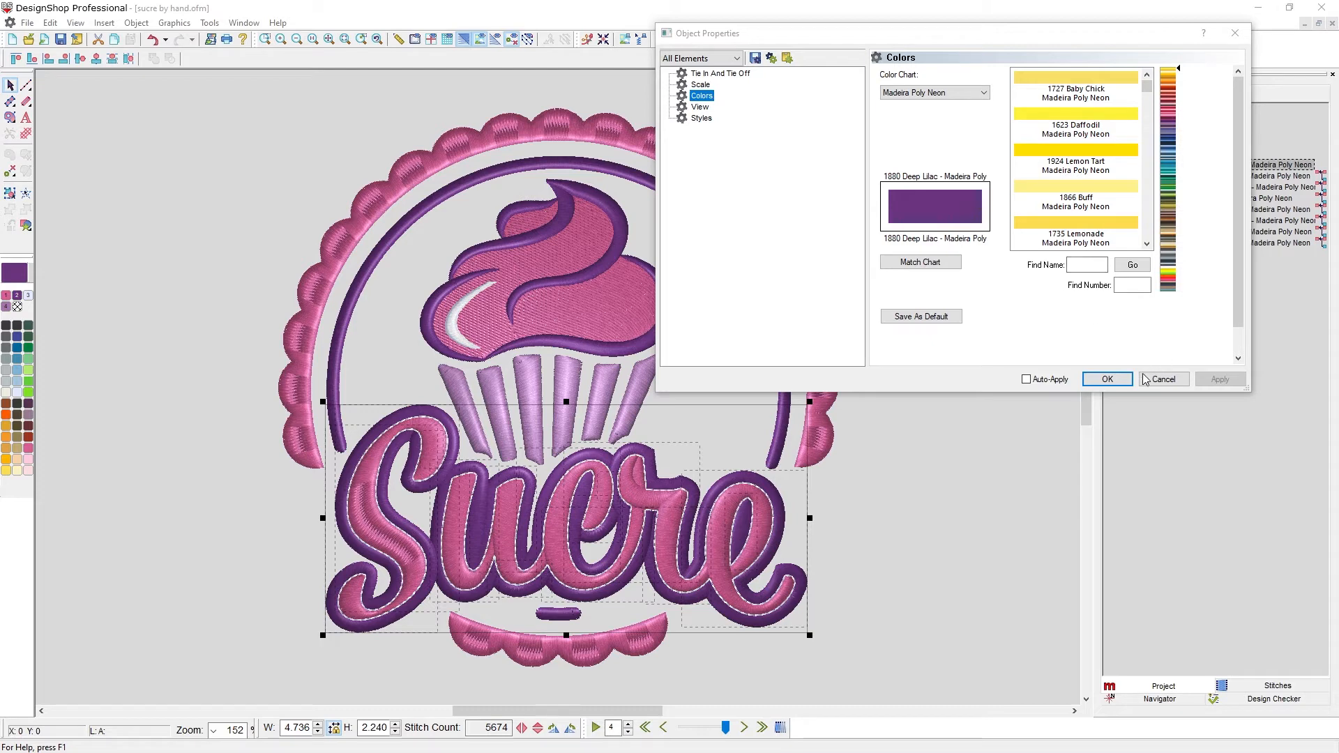
{"action": "left_click", "coordinate": [1108, 378]}
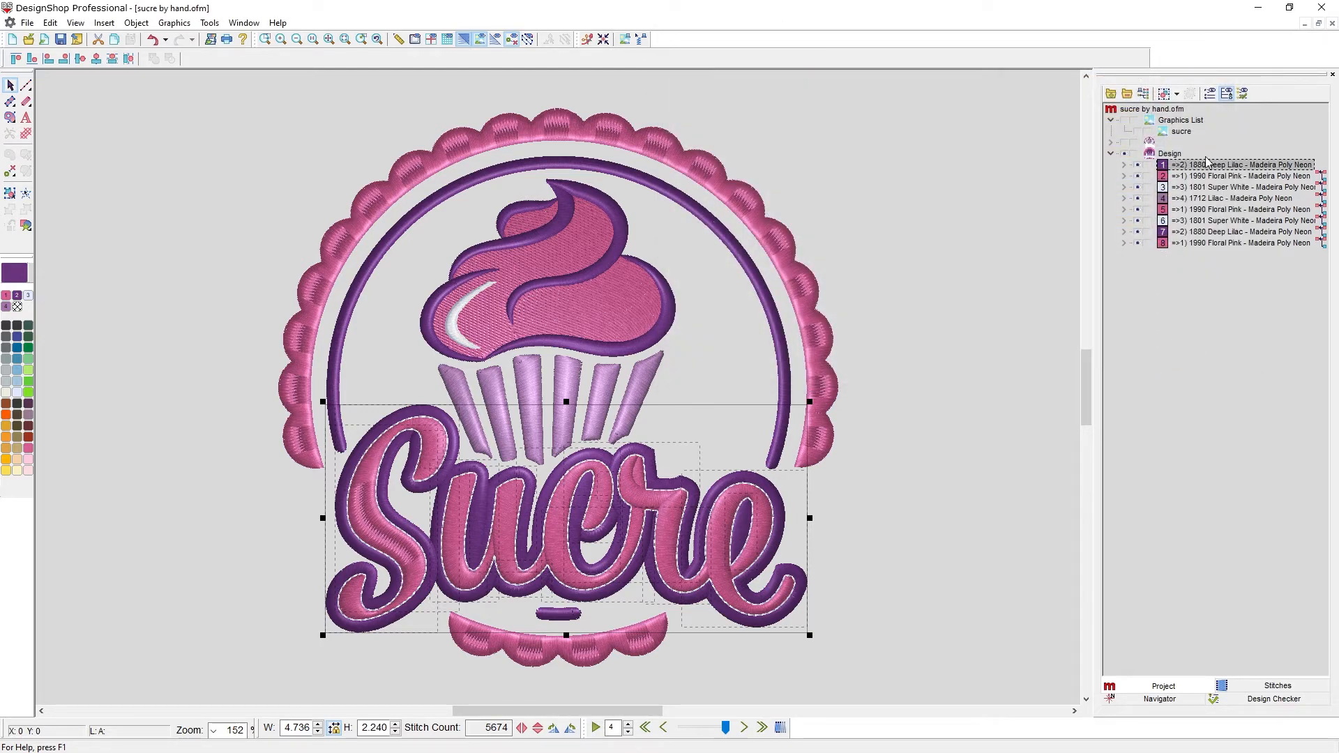
Step: Recolor elements 28 to 32 of the first Deep Lilac block with the 1850 Fluorescent green thread
{"action": "left_click", "coordinate": [1125, 166]}
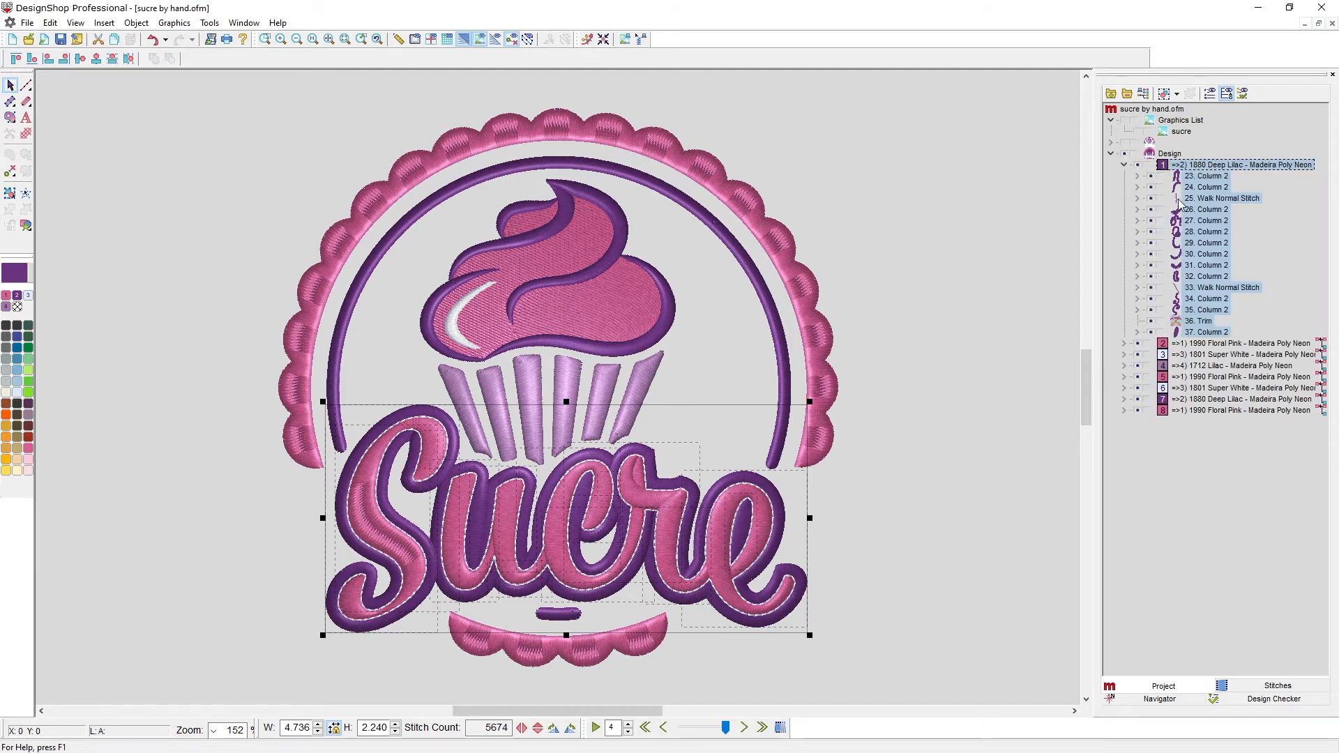
{"action": "left_click", "coordinate": [1222, 233]}
{"action": "left_click", "coordinate": [1213, 277], "text": "shift"}
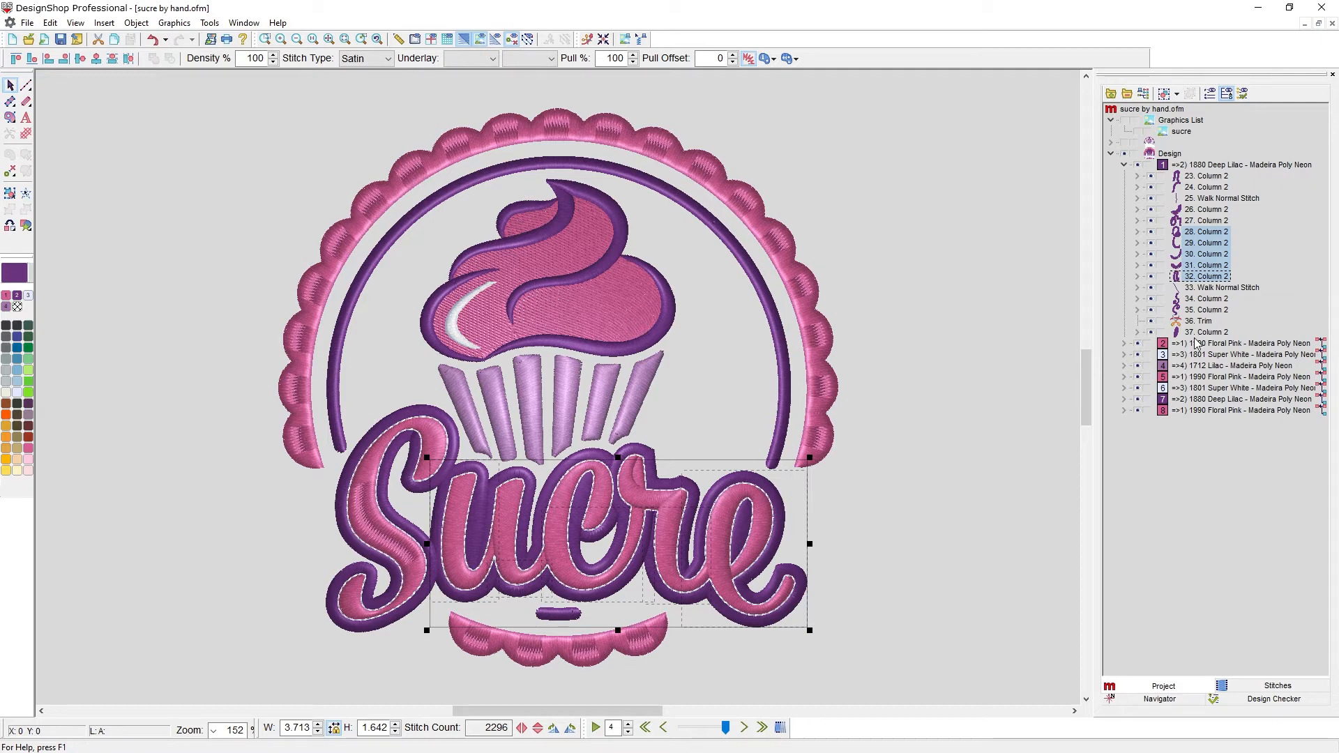
{"action": "right_click", "coordinate": [1199, 265]}
{"action": "left_click", "coordinate": [1206, 232]}
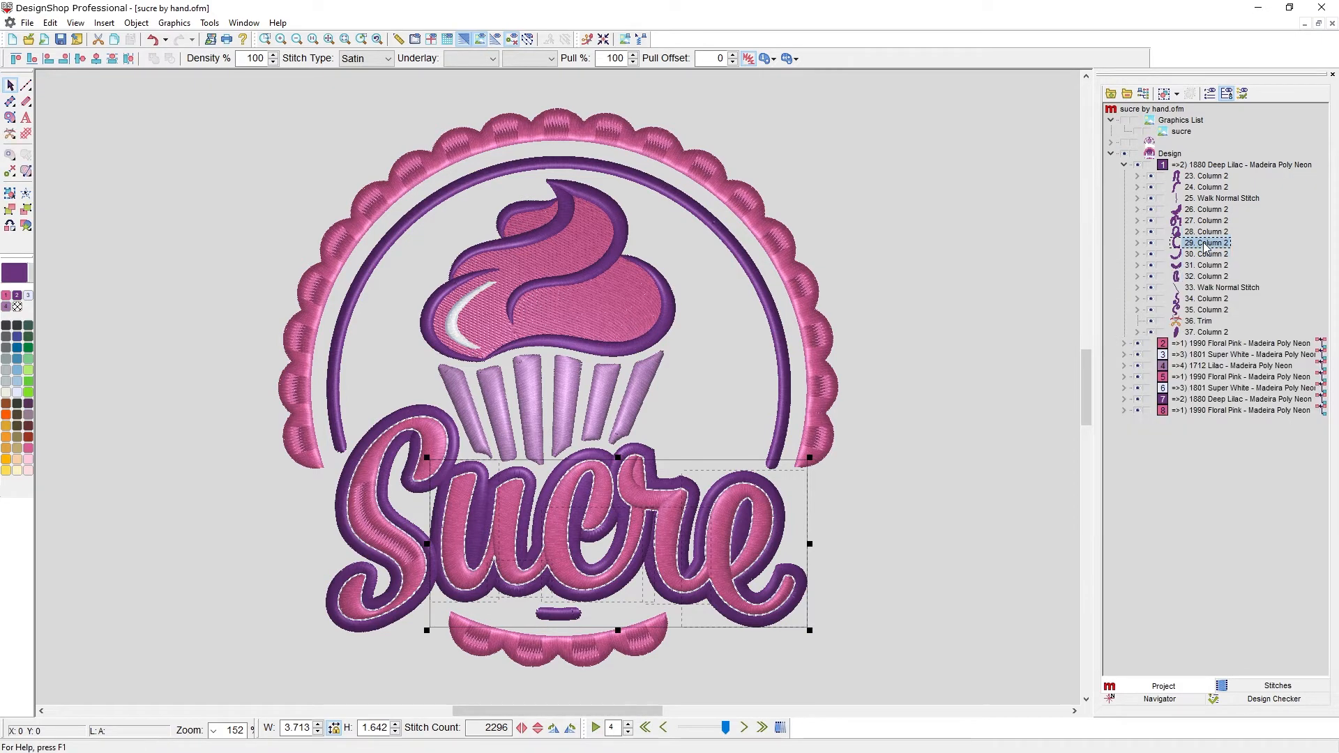
{"action": "left_click", "coordinate": [1213, 277], "text": "shift"}
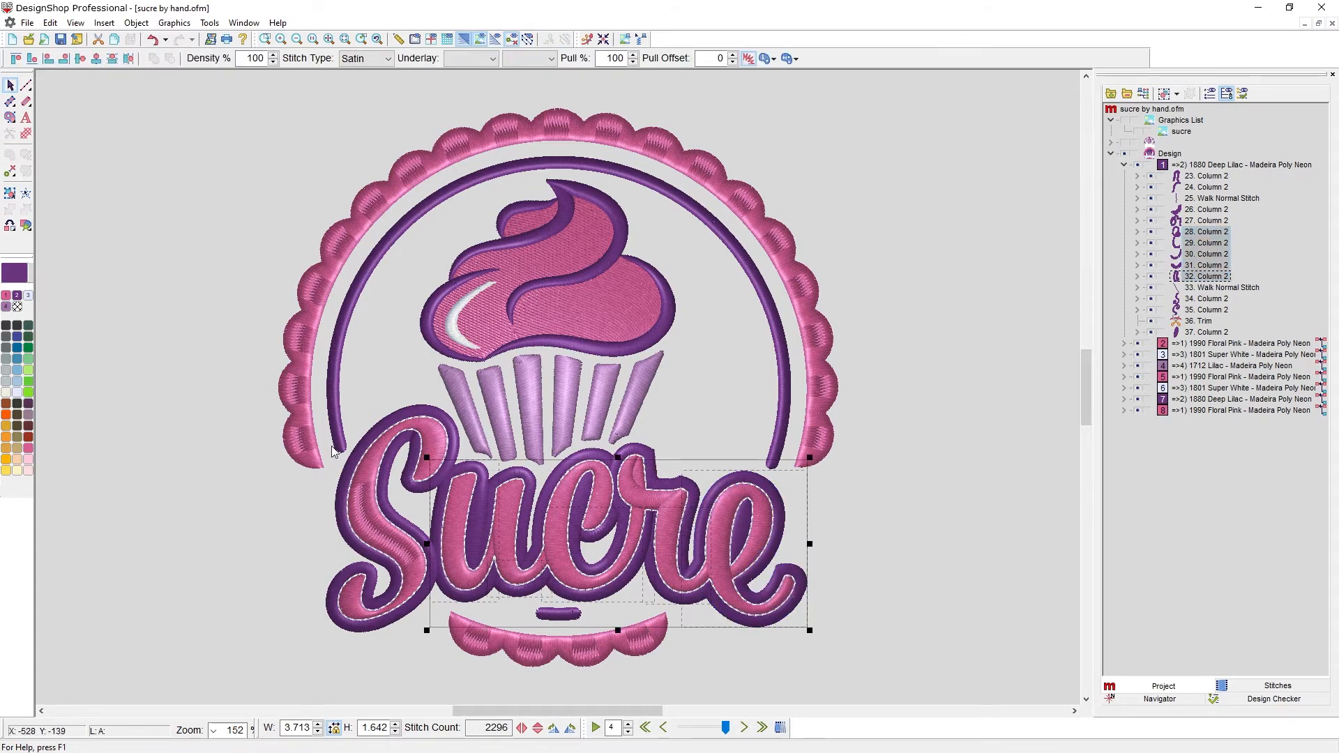
{"action": "left_click", "coordinate": [29, 381]}
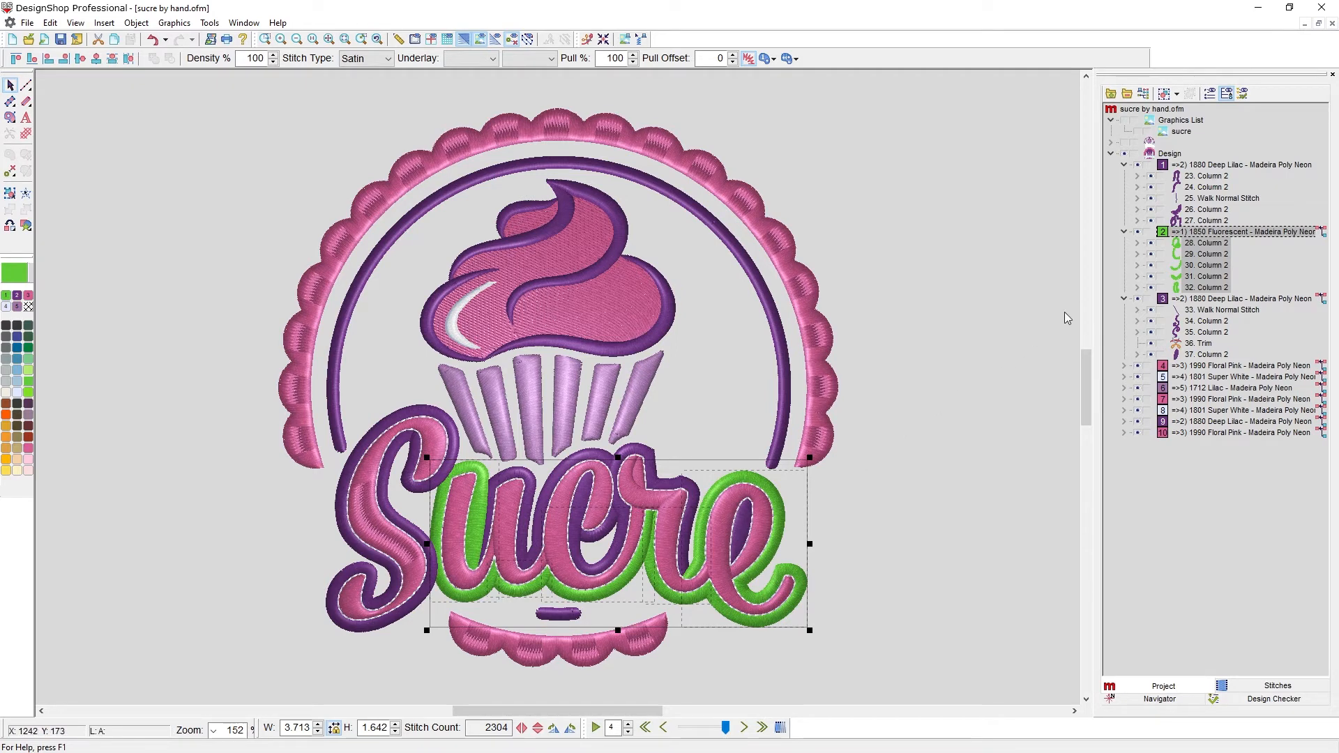
Step: Move the green color block down the sewing order past the first Floral Pink block, and return it to second position
{"action": "left_click", "coordinate": [1216, 241]}
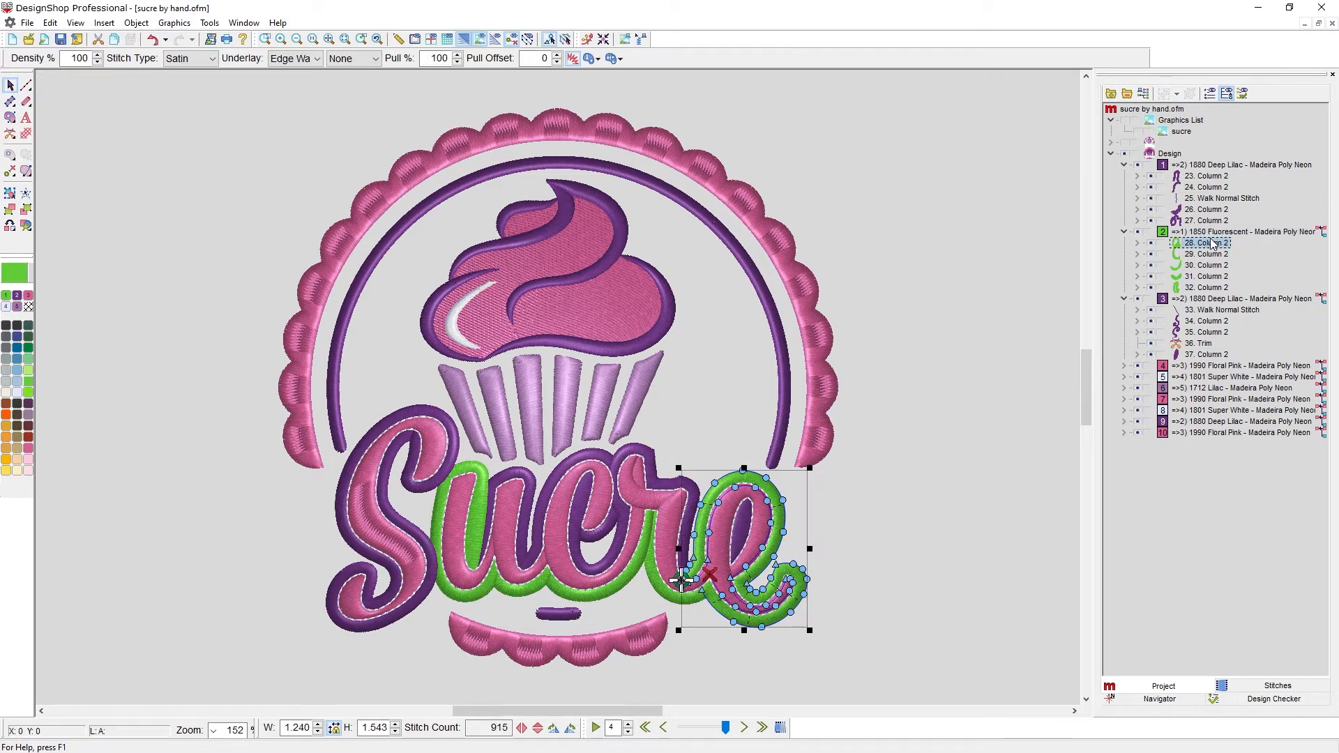
{"action": "left_click", "coordinate": [1208, 234]}
{"action": "left_click_drag", "start_coordinate": [1210, 237], "coordinate": [1196, 362]}
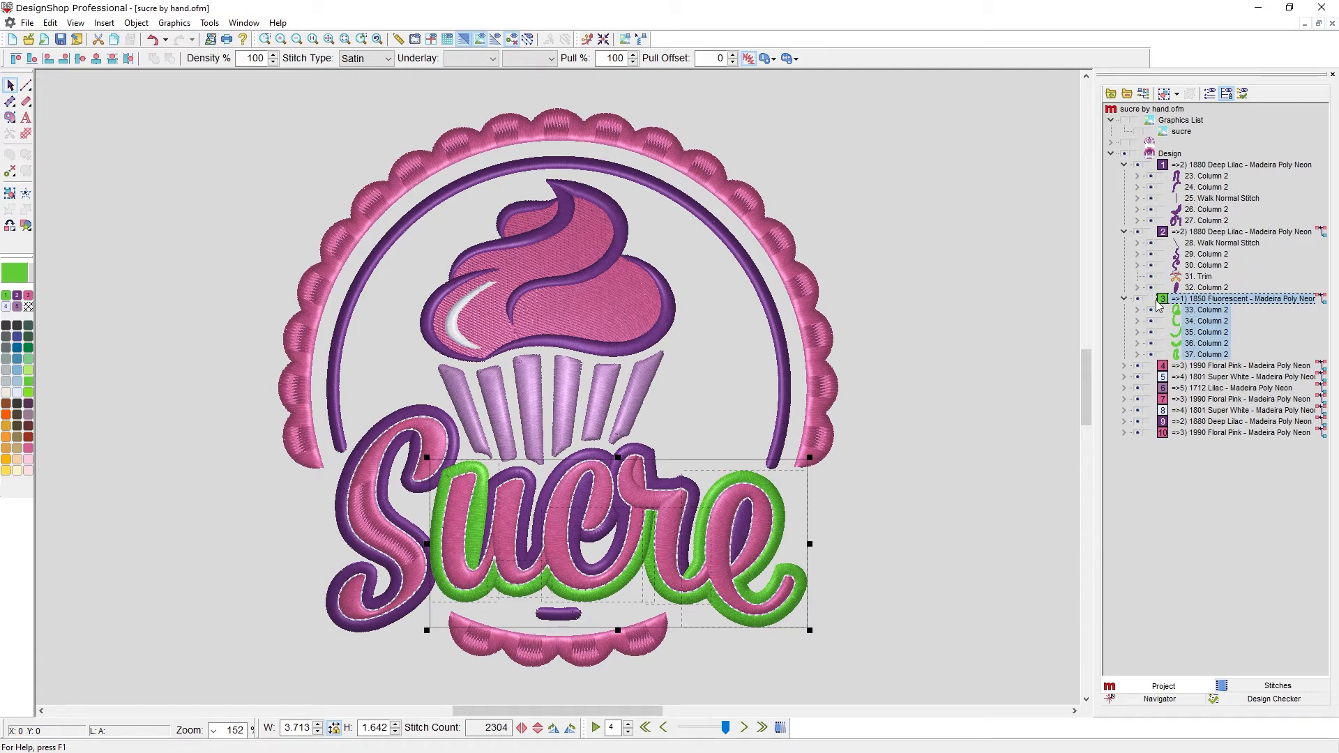
{"action": "left_click_drag", "start_coordinate": [1197, 301], "coordinate": [1199, 371]}
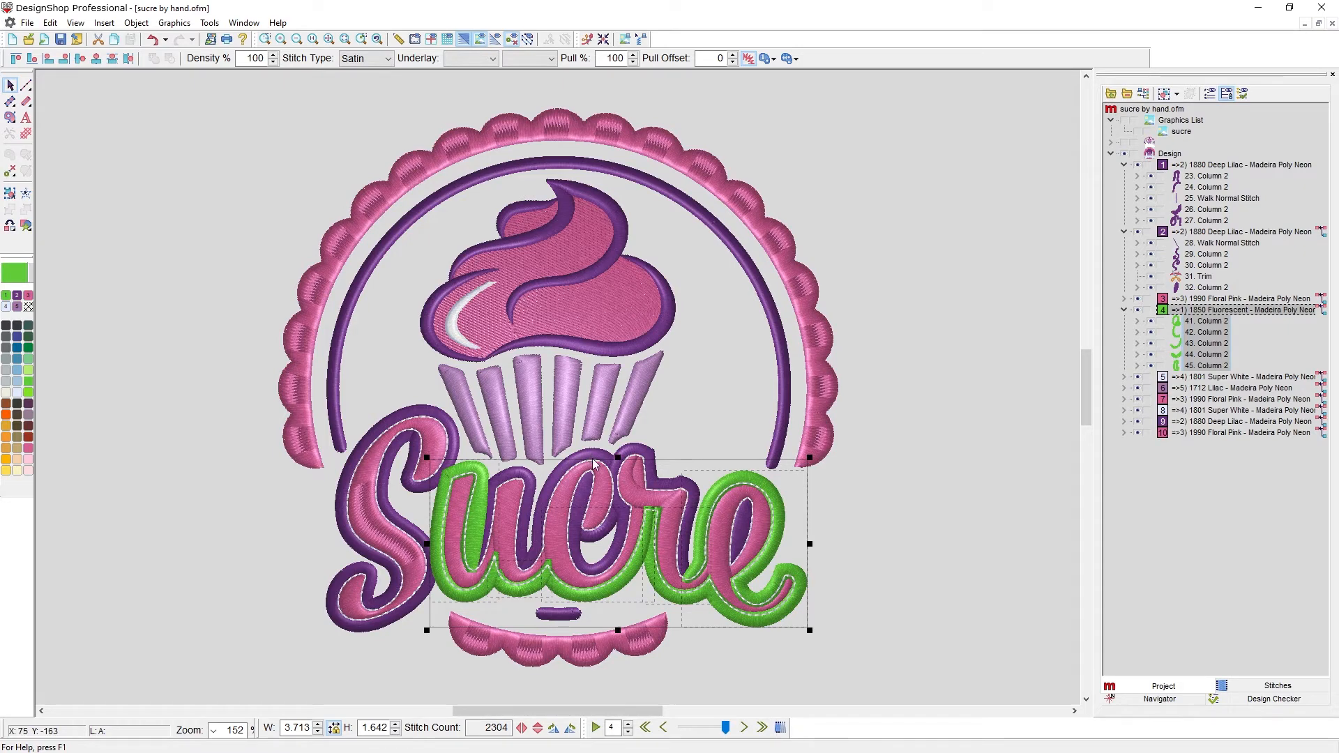
{"action": "left_click_drag", "start_coordinate": [1246, 315], "coordinate": [1221, 223]}
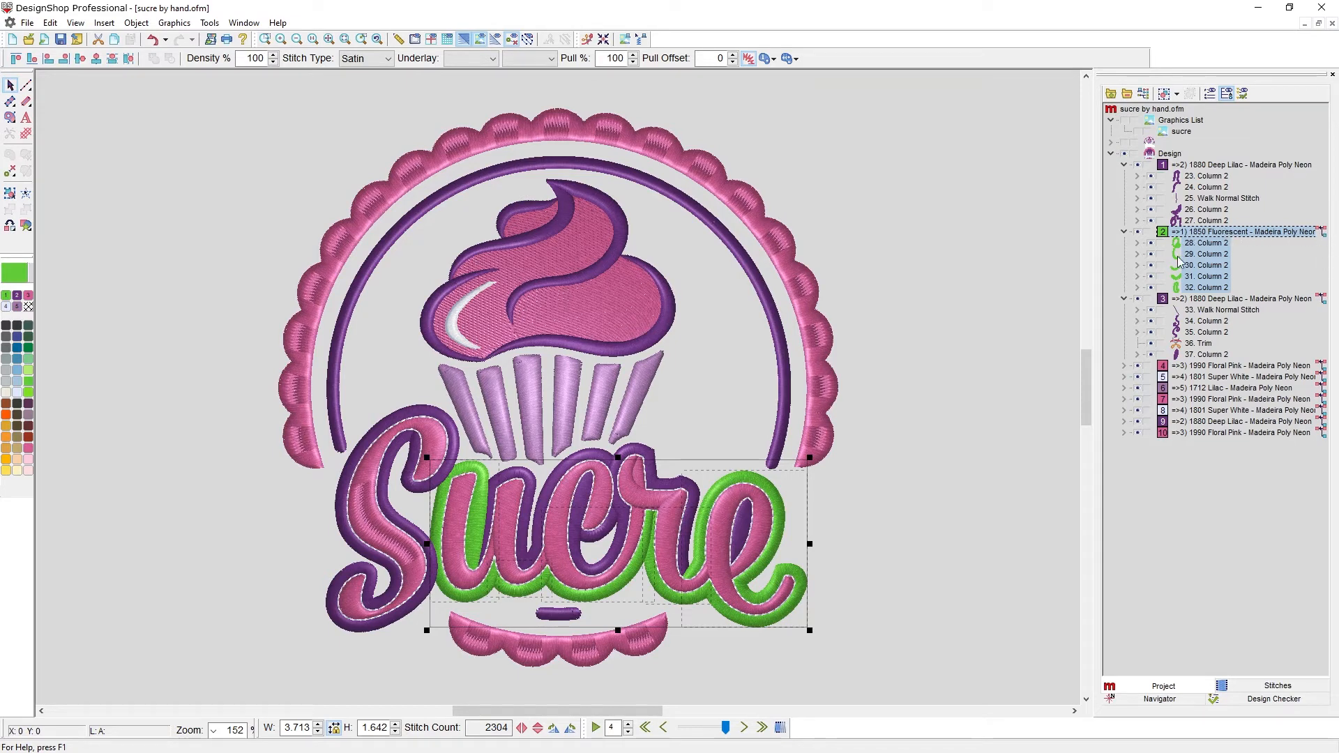
Step: Remove the color changes before the green block and the Deep Lilac block after it, merging both into the first block
{"action": "left_click", "coordinate": [1322, 234]}
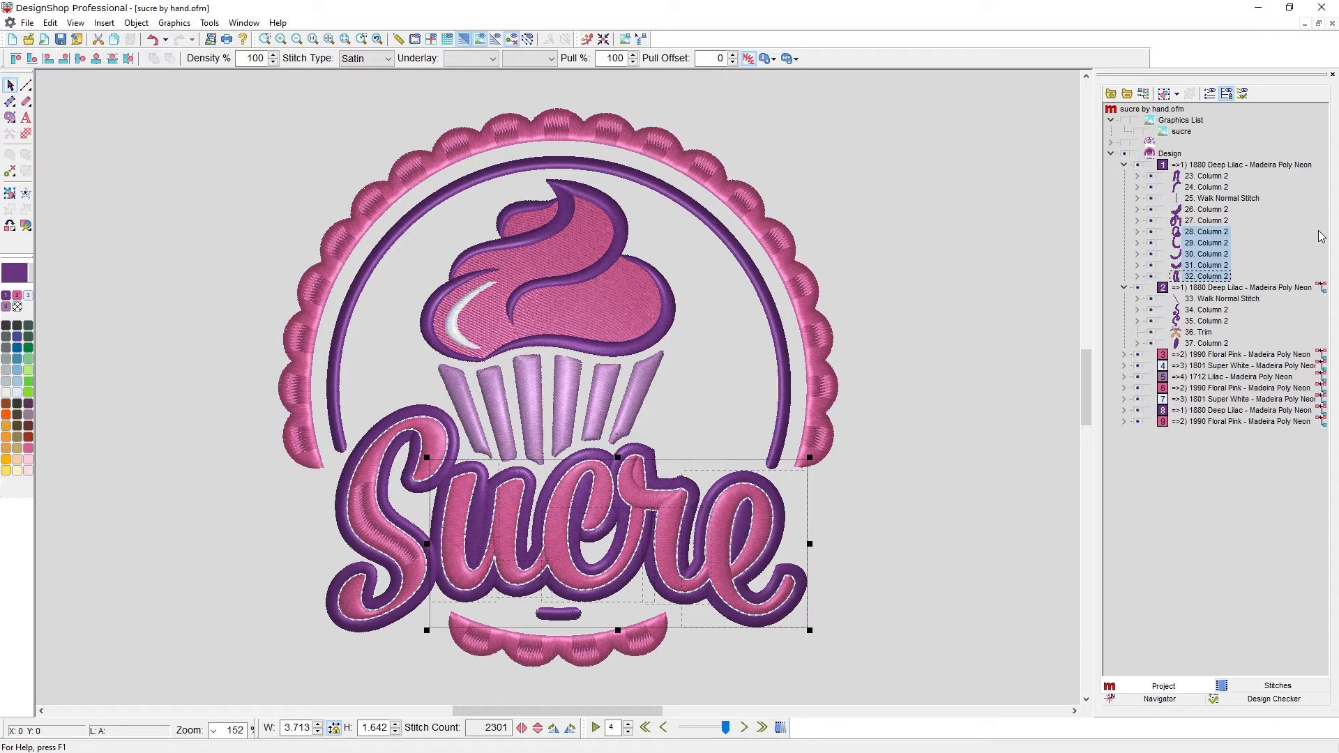
{"action": "left_click", "coordinate": [1321, 287]}
Step: Assign the 1880 Deep Lilac palette color to elements 26, 29, 33 and 35 of the first block
{"action": "left_click", "coordinate": [1194, 212]}
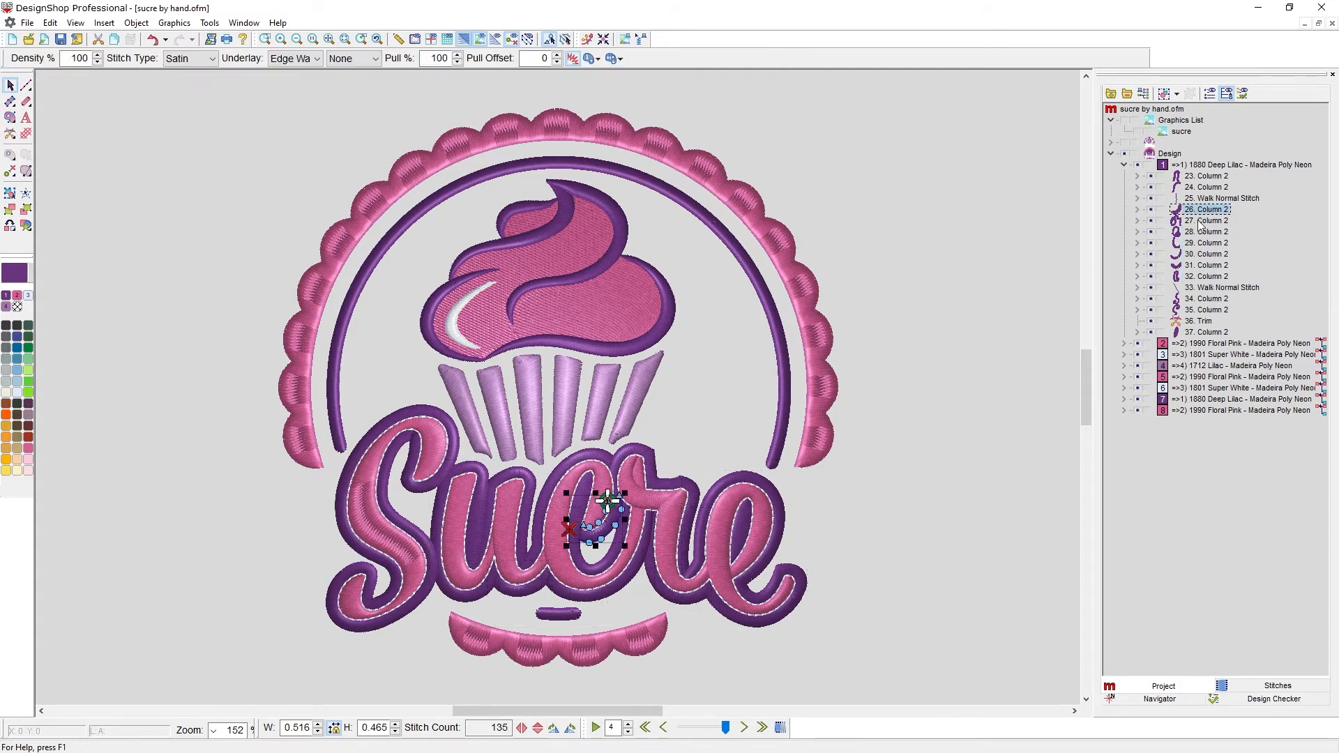
{"action": "left_click", "coordinate": [1201, 243], "text": "ctrl"}
{"action": "left_click", "coordinate": [1207, 288], "text": "ctrl"}
{"action": "left_click", "coordinate": [1206, 309], "text": "ctrl"}
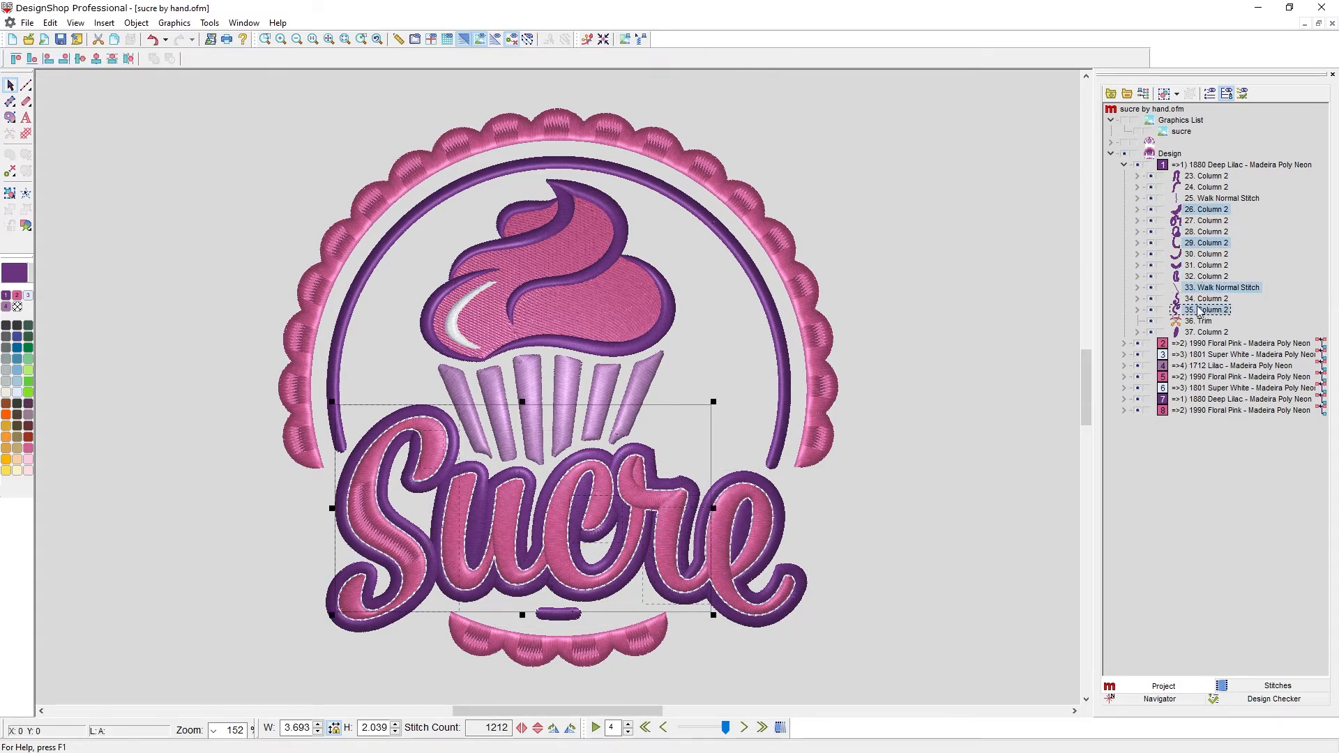
{"action": "left_click", "coordinate": [8, 297]}
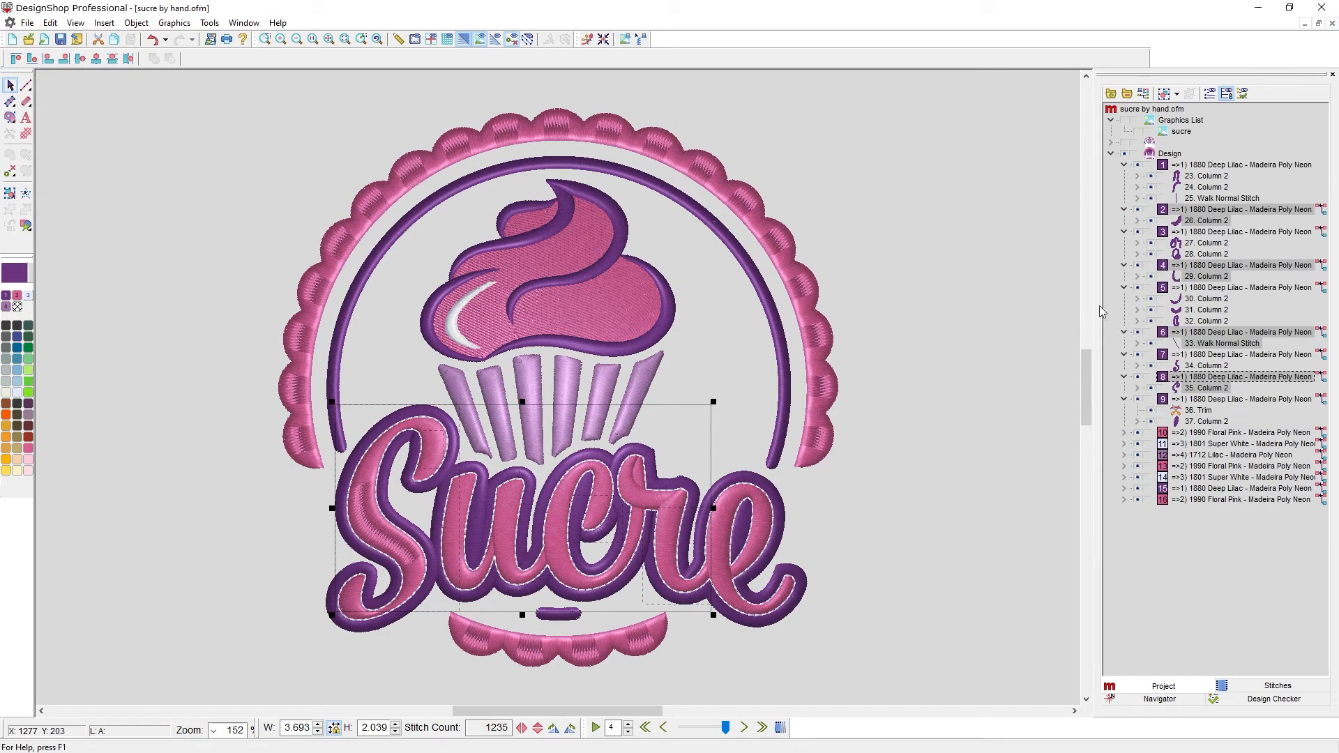
Step: Clear the selection and combine the consecutive Deep Lilac blocks into a single color block
{"action": "left_click", "coordinate": [1048, 262]}
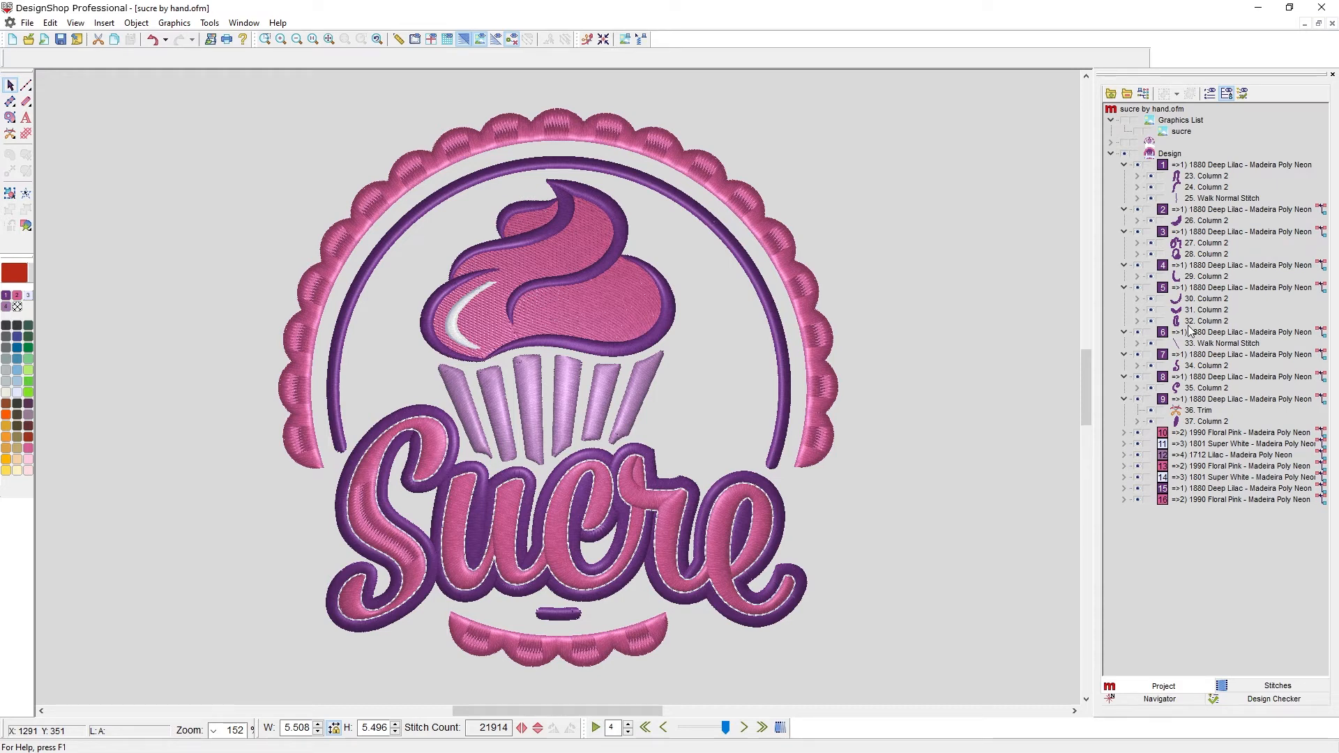
{"action": "left_click", "coordinate": [1144, 97]}
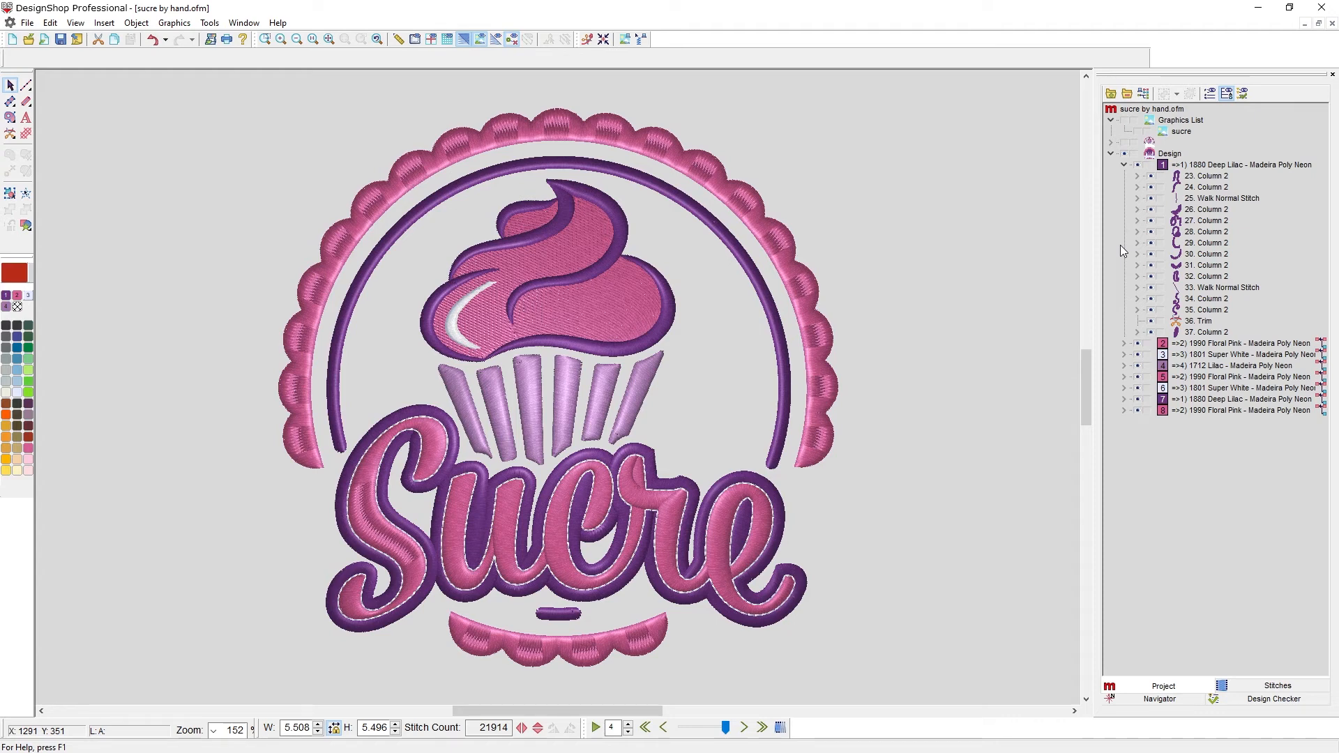
Step: Select all elements that use 1880 Deep Lilac and turn off the 3D stitch view
{"action": "right_click", "coordinate": [7, 299]}
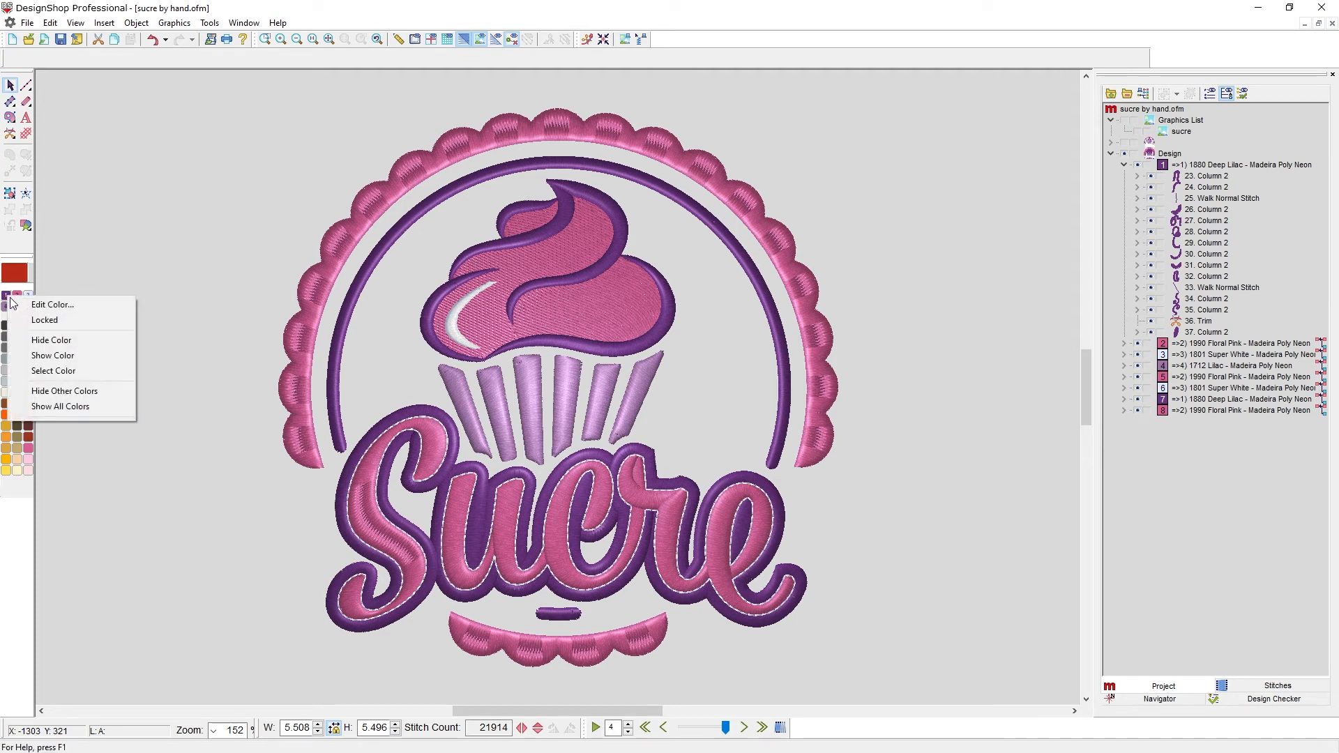
{"action": "left_click", "coordinate": [38, 372]}
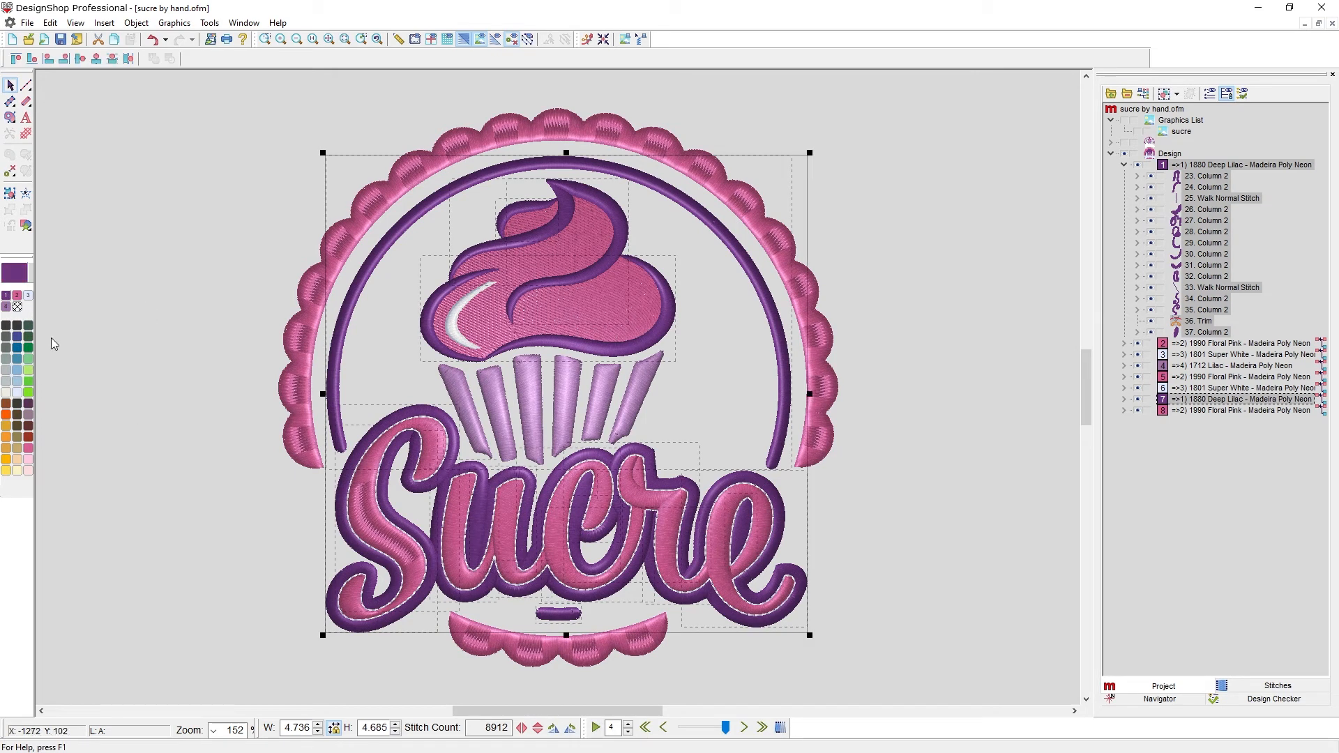
{"action": "left_click", "coordinate": [464, 39]}
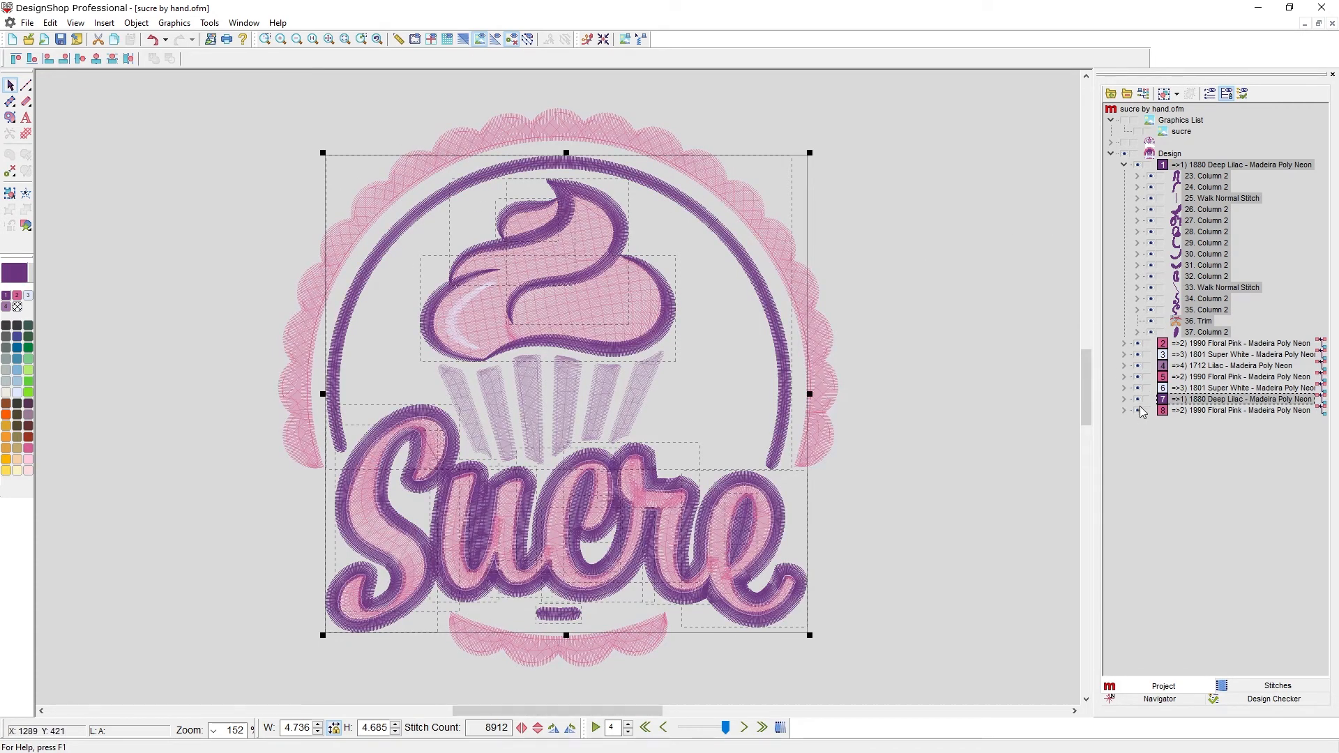
Step: Select all elements that use 1990 Floral Pink, and clear the selection
{"action": "right_click", "coordinate": [18, 296]}
{"action": "left_click", "coordinate": [44, 370]}
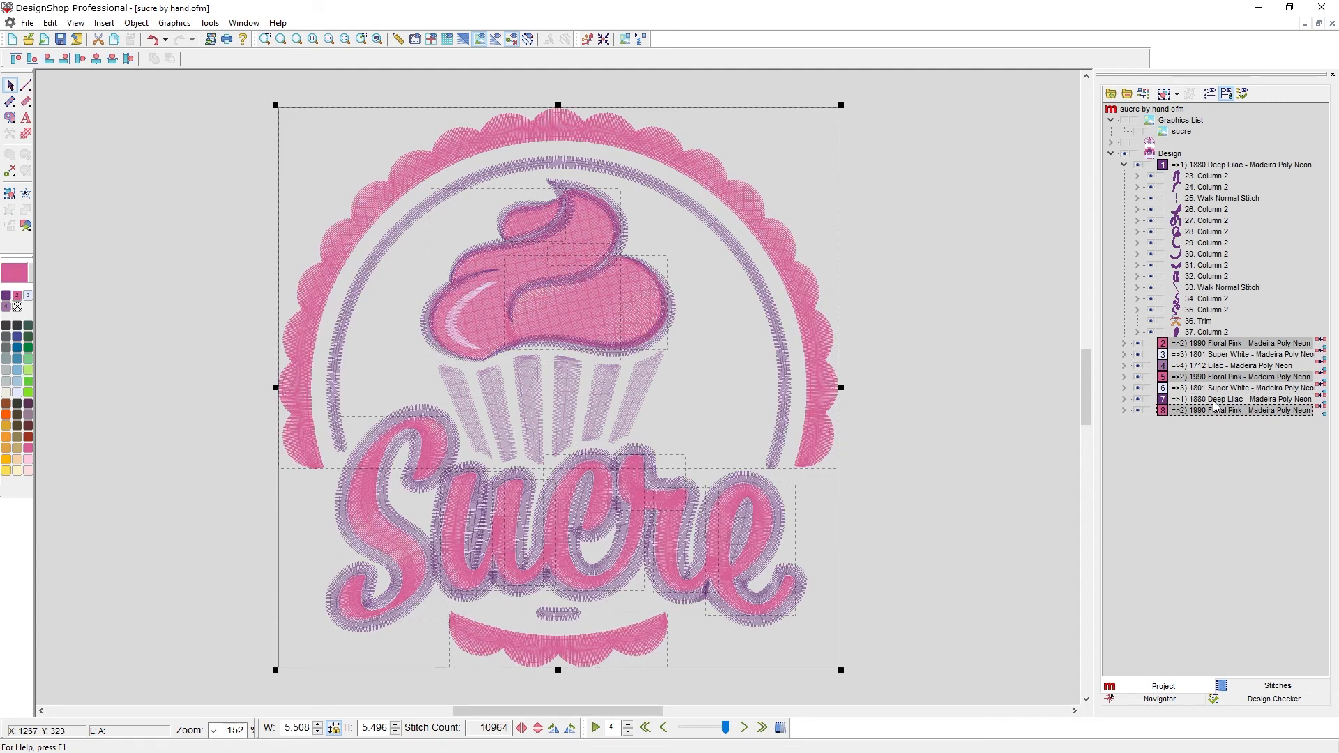
{"action": "left_click", "coordinate": [1014, 395]}
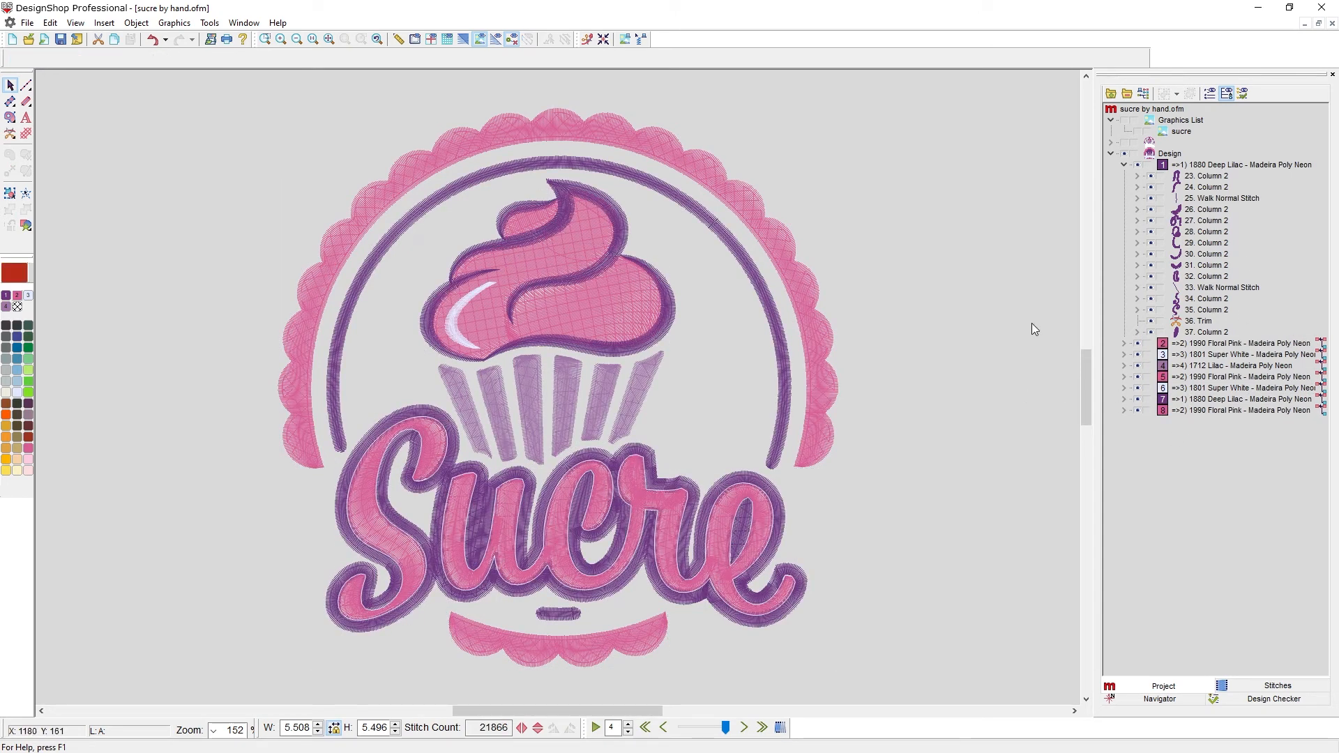
Step: Collapse the first color block, examine the individual Deep Lilac and Floral Pink blocks by selecting them, and clear the selection
{"action": "left_click", "coordinate": [1123, 165]}
{"action": "left_click", "coordinate": [1185, 166]}
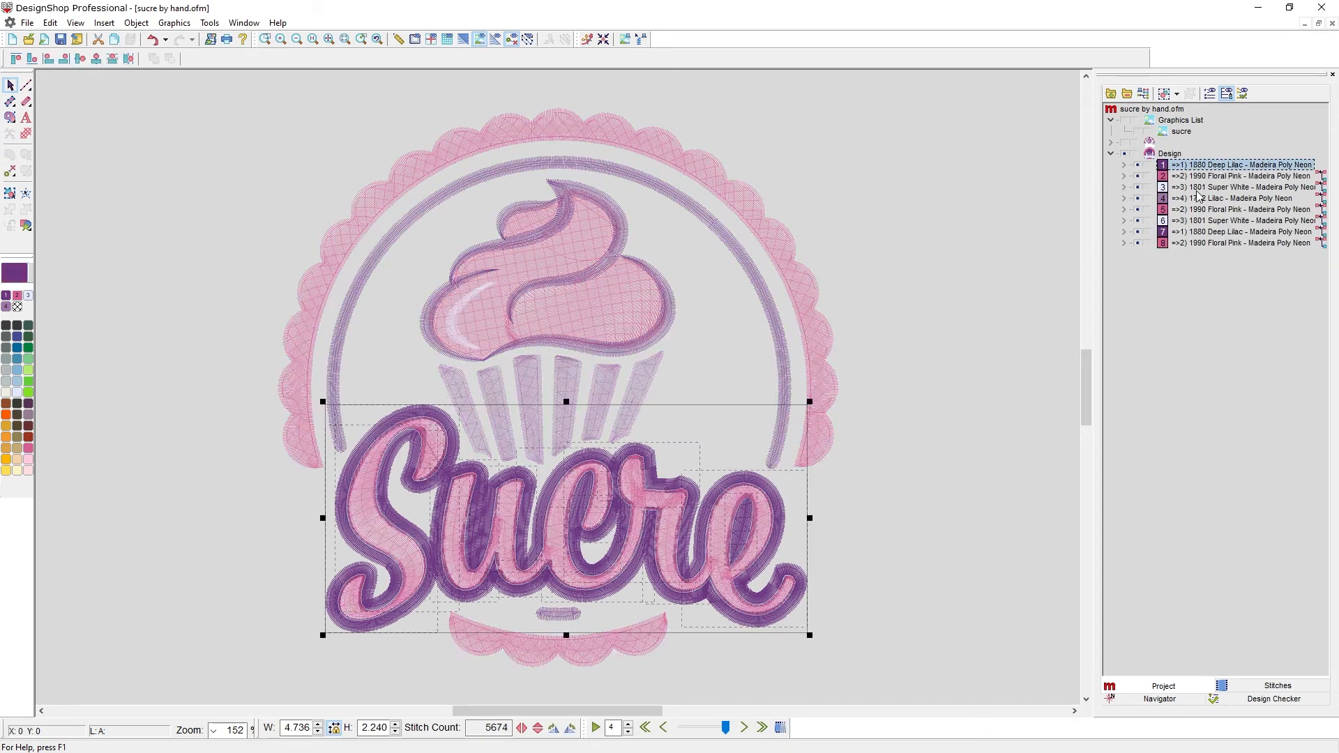
{"action": "left_click", "coordinate": [1194, 236], "text": "ctrl"}
{"action": "left_click", "coordinate": [1195, 236]}
{"action": "left_click", "coordinate": [1197, 244]}
{"action": "left_click", "coordinate": [1194, 209]}
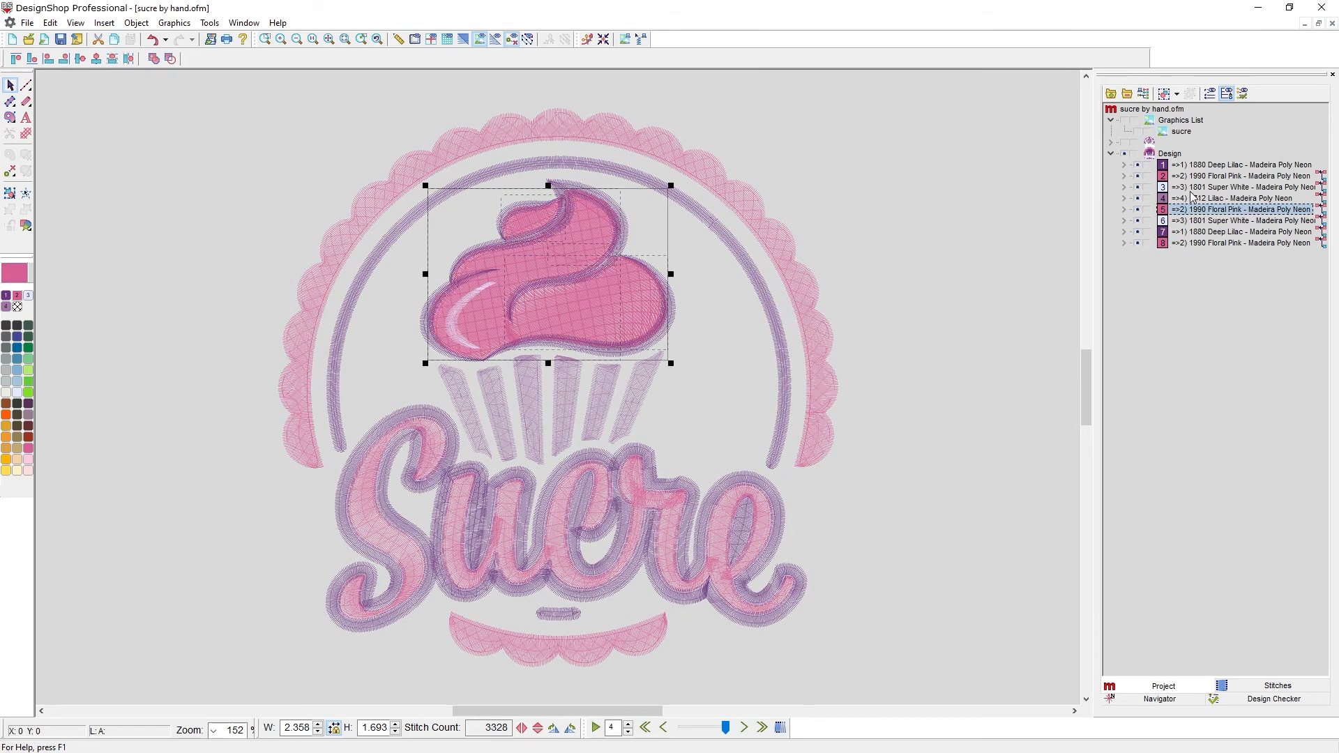
{"action": "left_click", "coordinate": [1188, 176]}
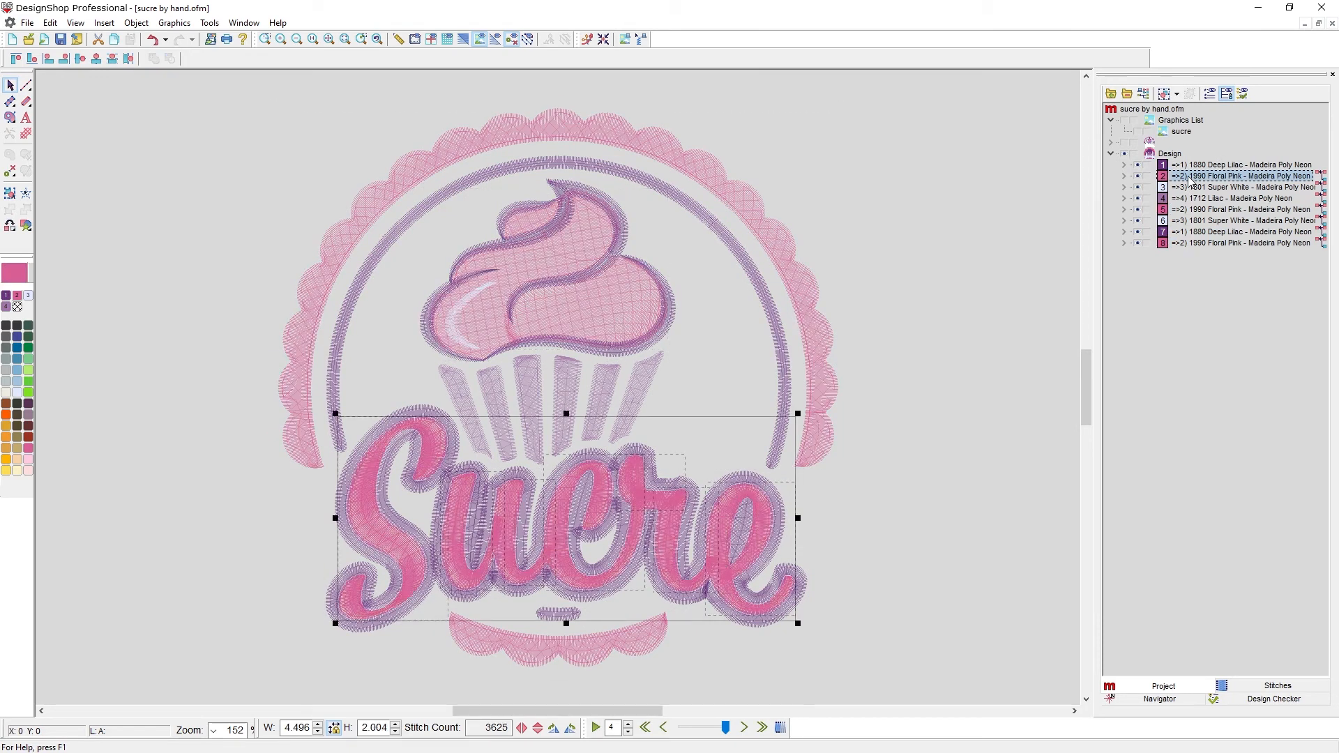
{"action": "left_click", "coordinate": [134, 414]}
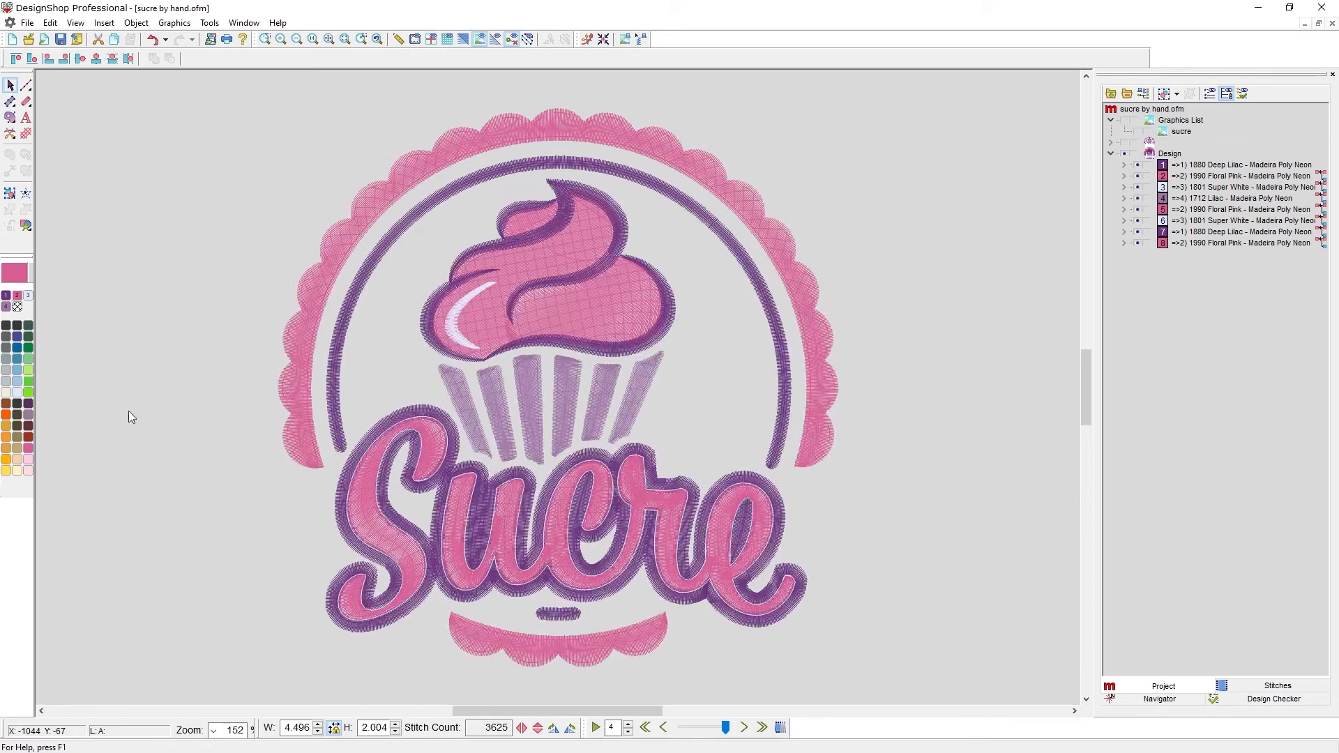
Step: Change color 2 to 1701 Spring Green from the Madeira Poly Neon chart and apply it to the design
{"action": "right_click", "coordinate": [16, 304]}
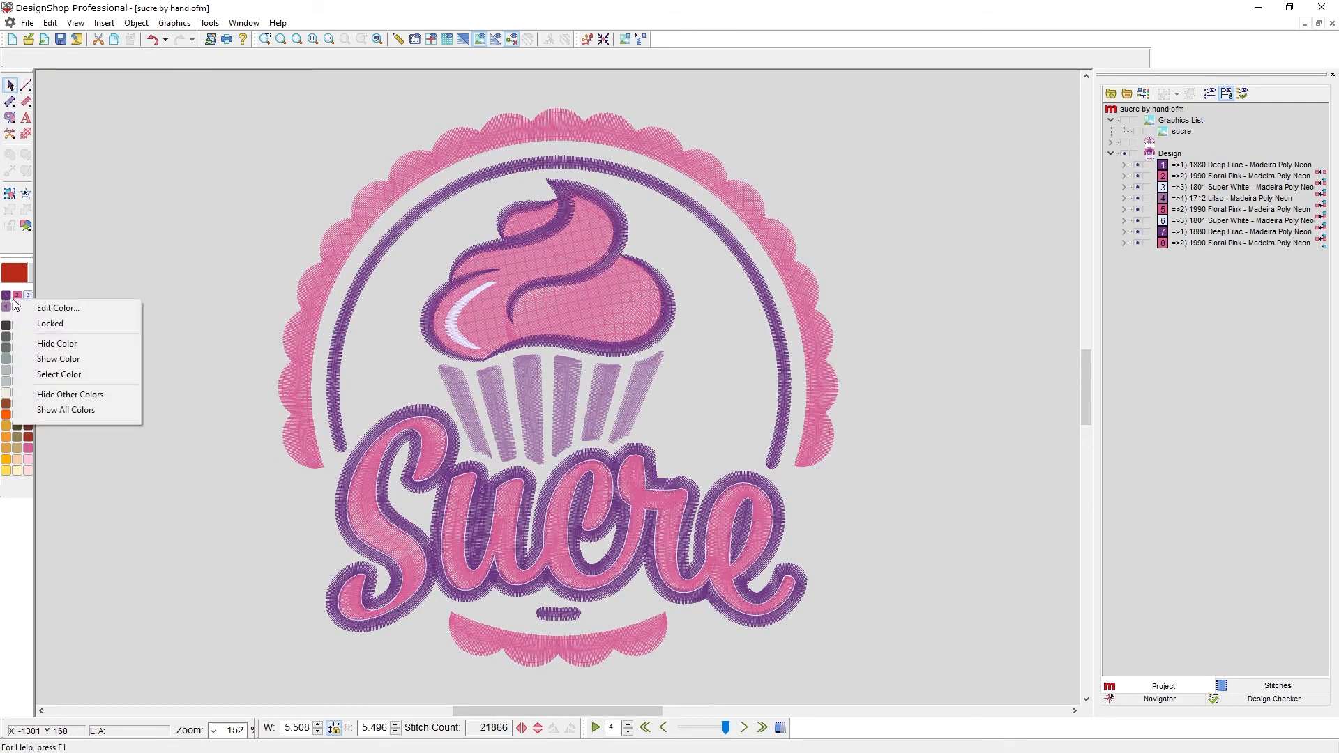
{"action": "left_click", "coordinate": [29, 307]}
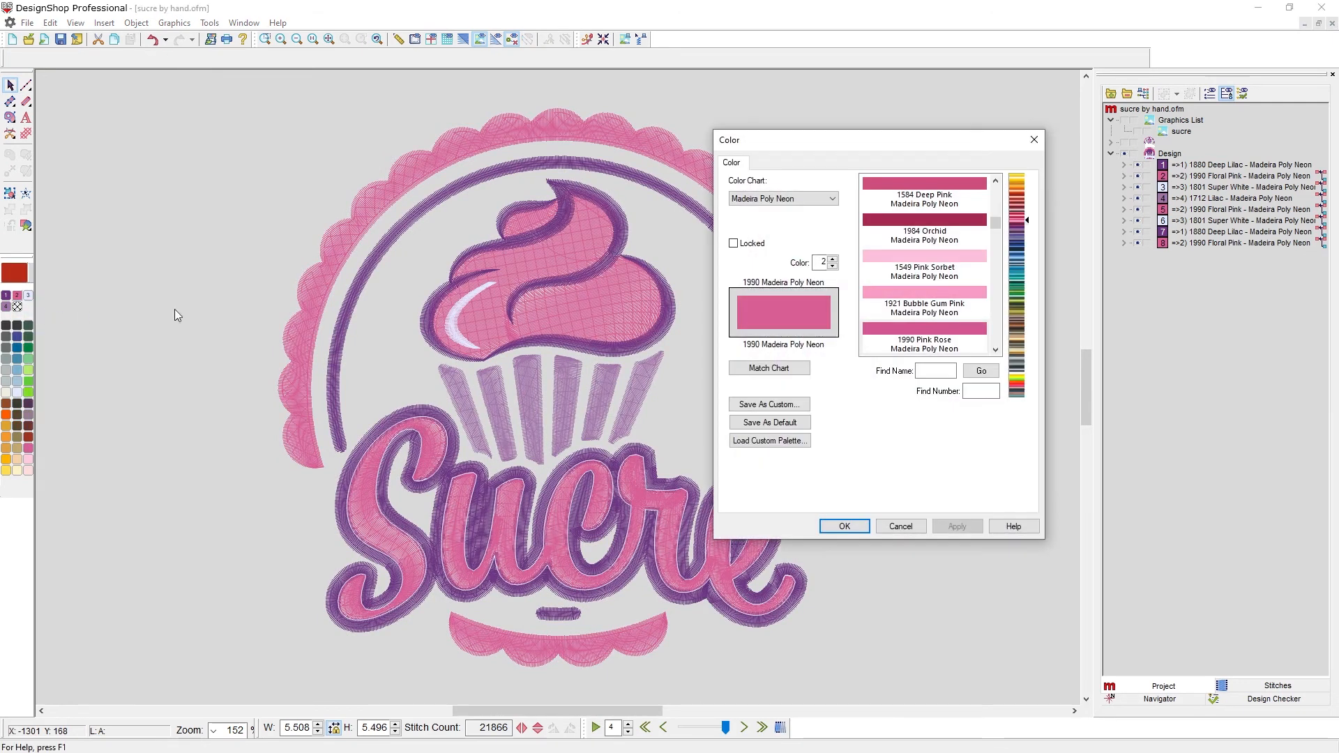
{"action": "left_click", "coordinate": [1014, 291]}
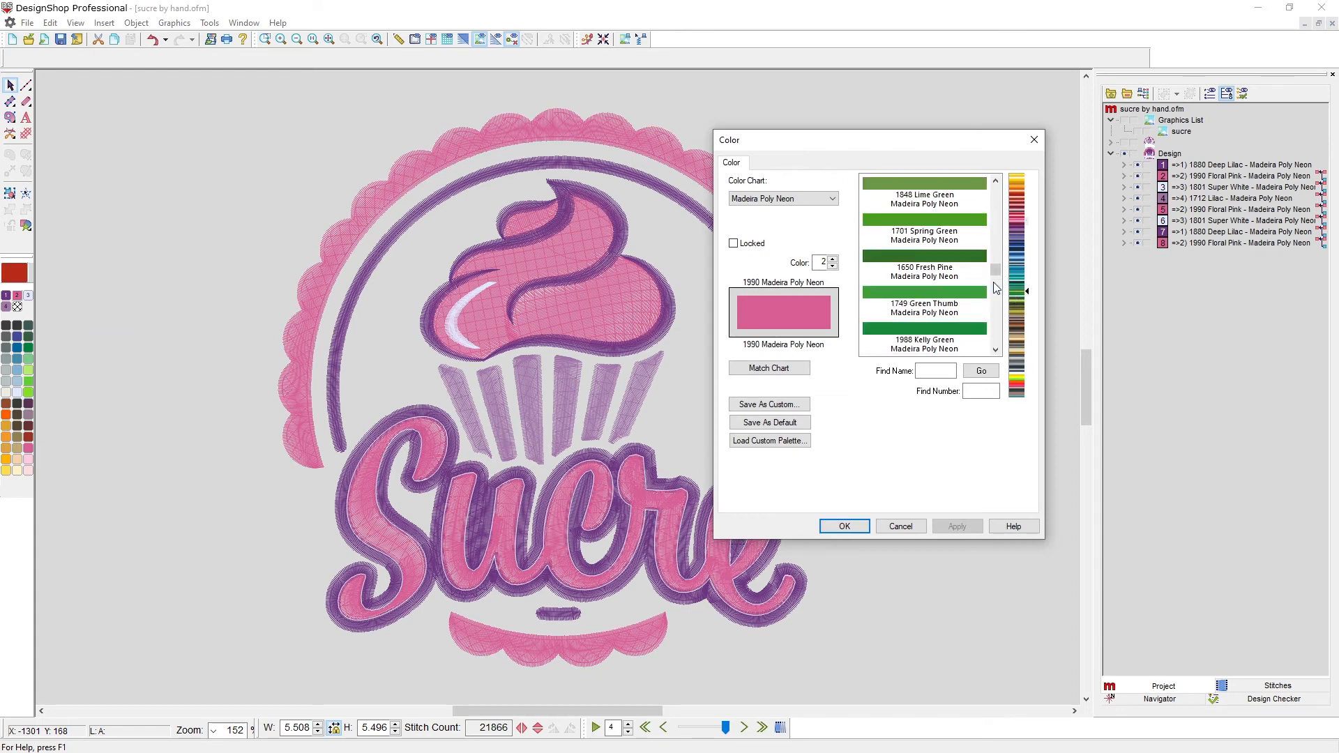
{"action": "left_click", "coordinate": [942, 224]}
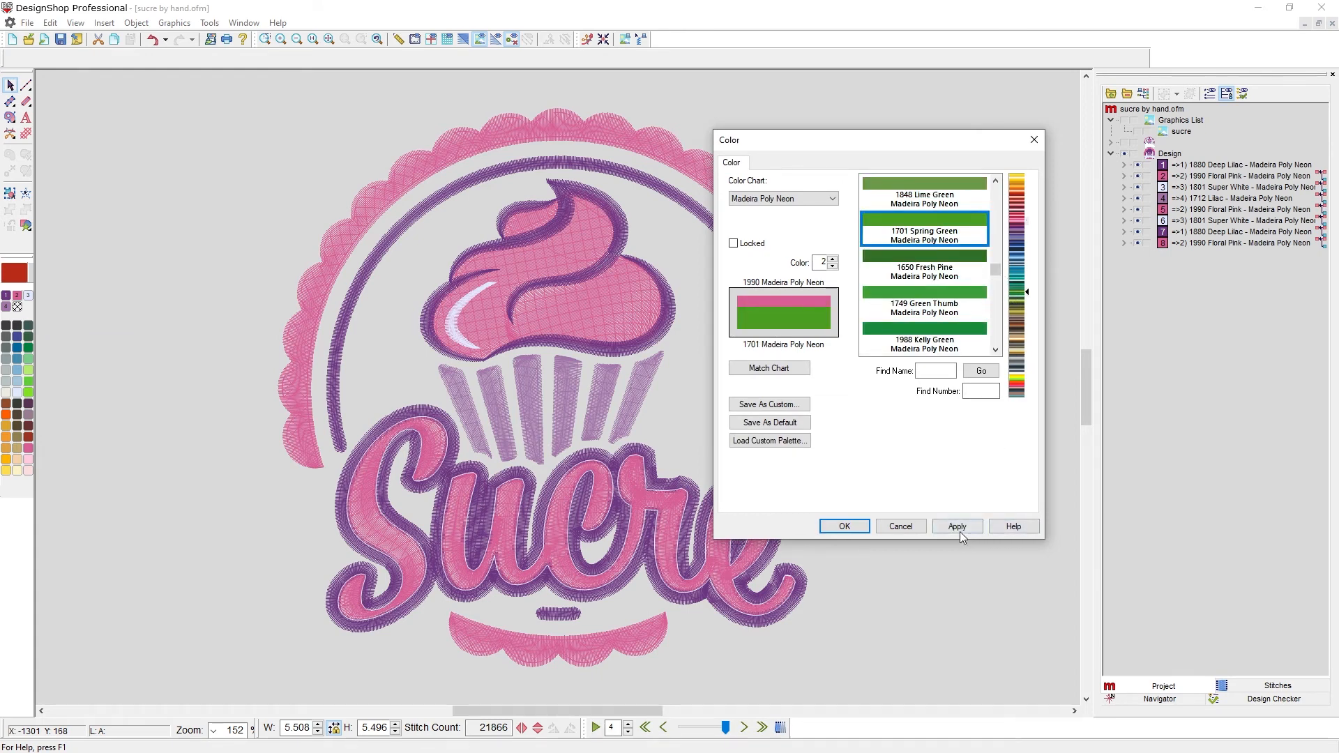
{"action": "left_click", "coordinate": [957, 525]}
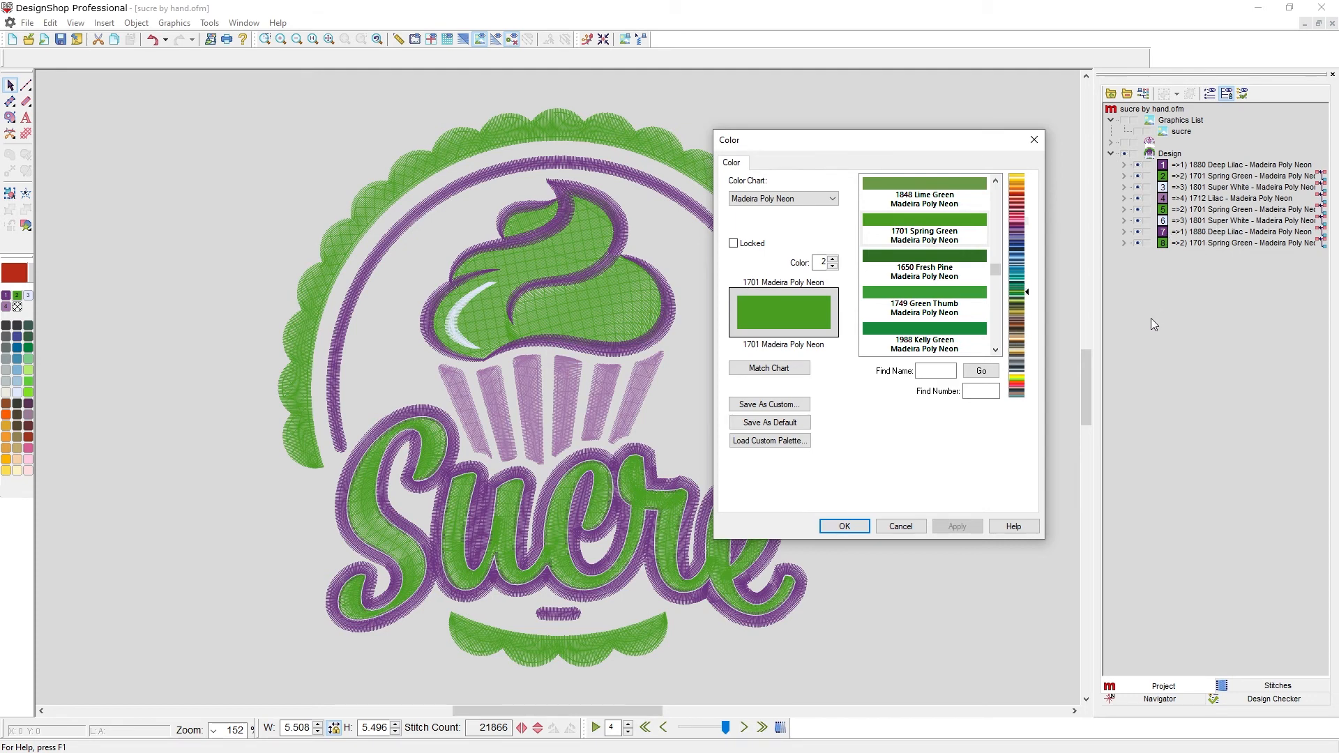
{"action": "left_click", "coordinate": [898, 527]}
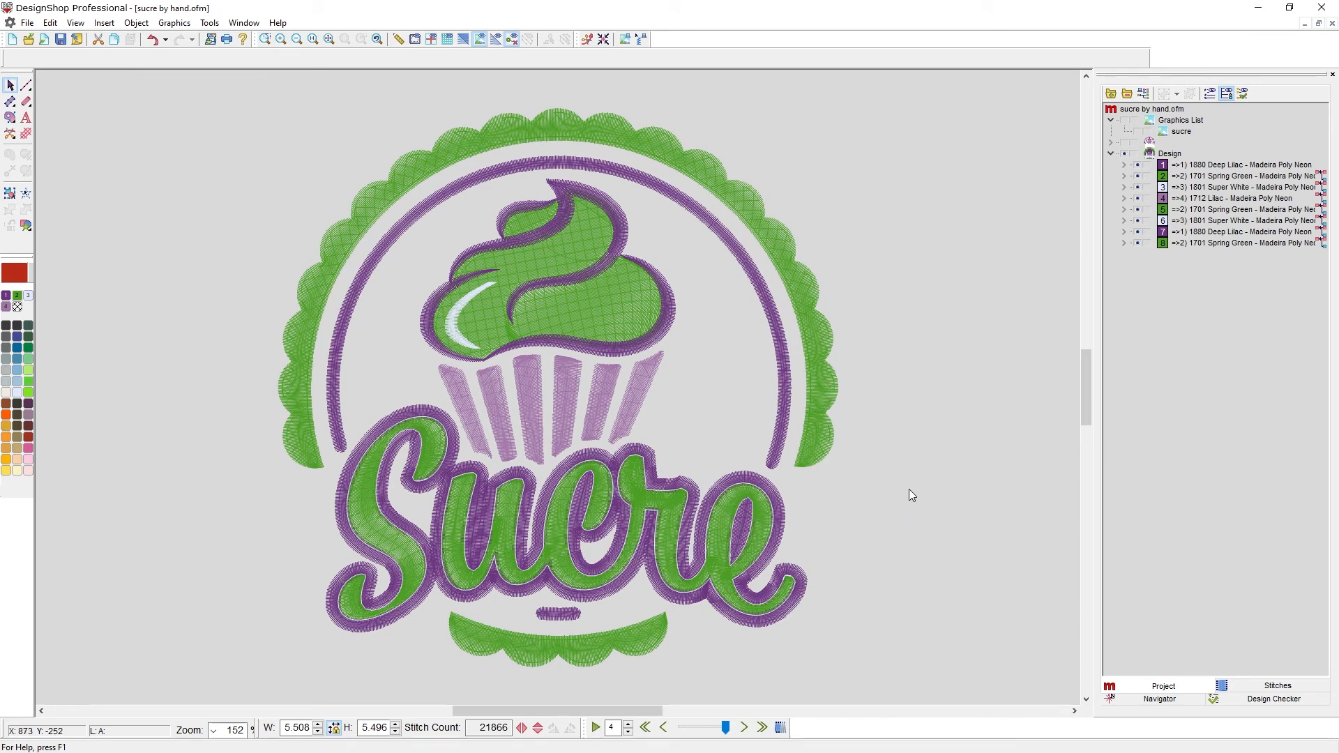
Step: Undo the Spring Green color change and turn the 3D stitch view back on
{"action": "key", "text": "ctrl+z"}
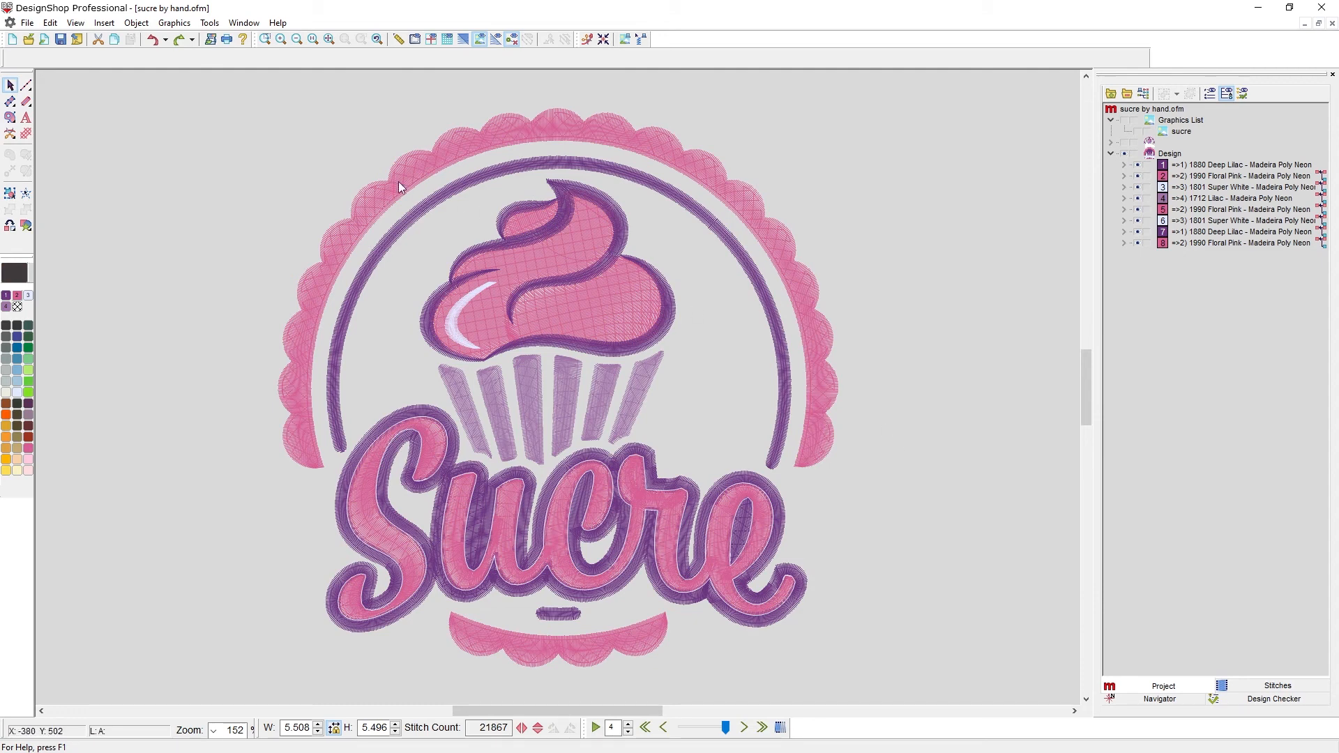
{"action": "left_click", "coordinate": [457, 42]}
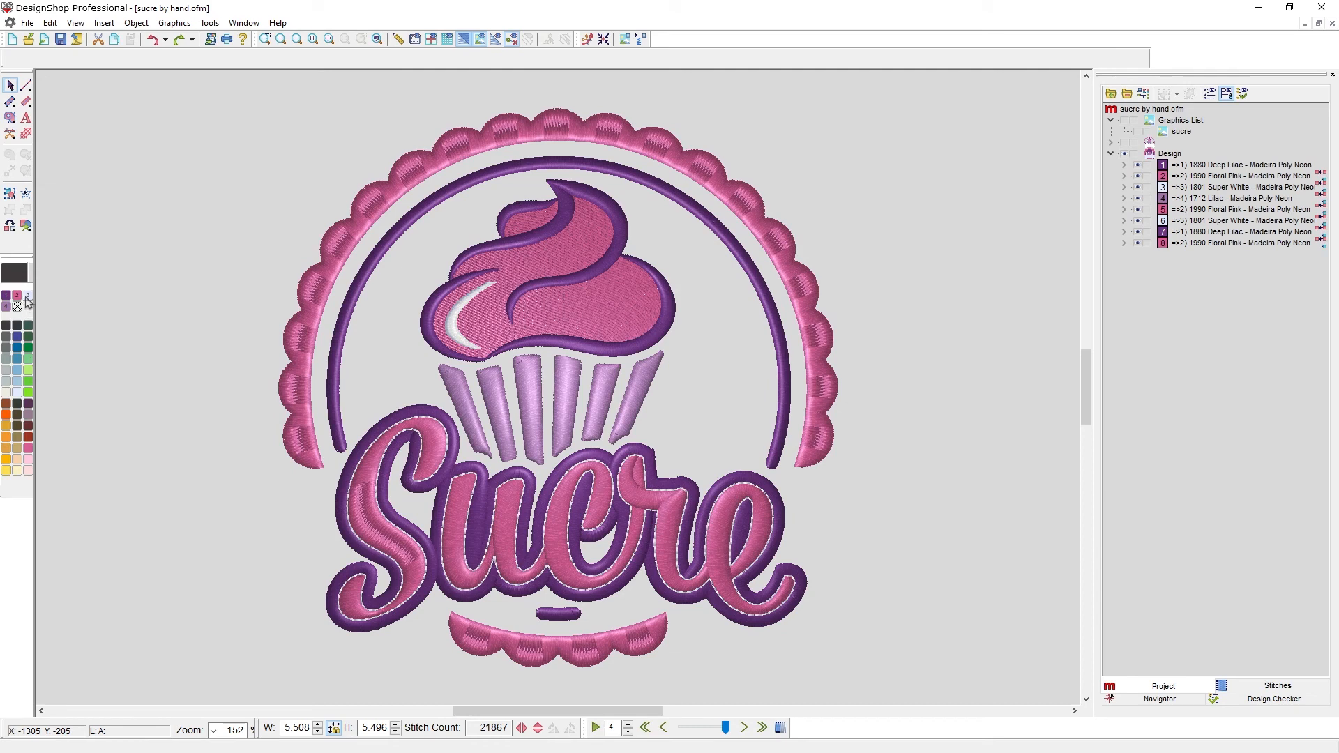
Step: Replace color 2 with the 1850 Fluorescent green palette thread, and open and close that palette color's settings
{"action": "key", "text": "ctrl+y"}
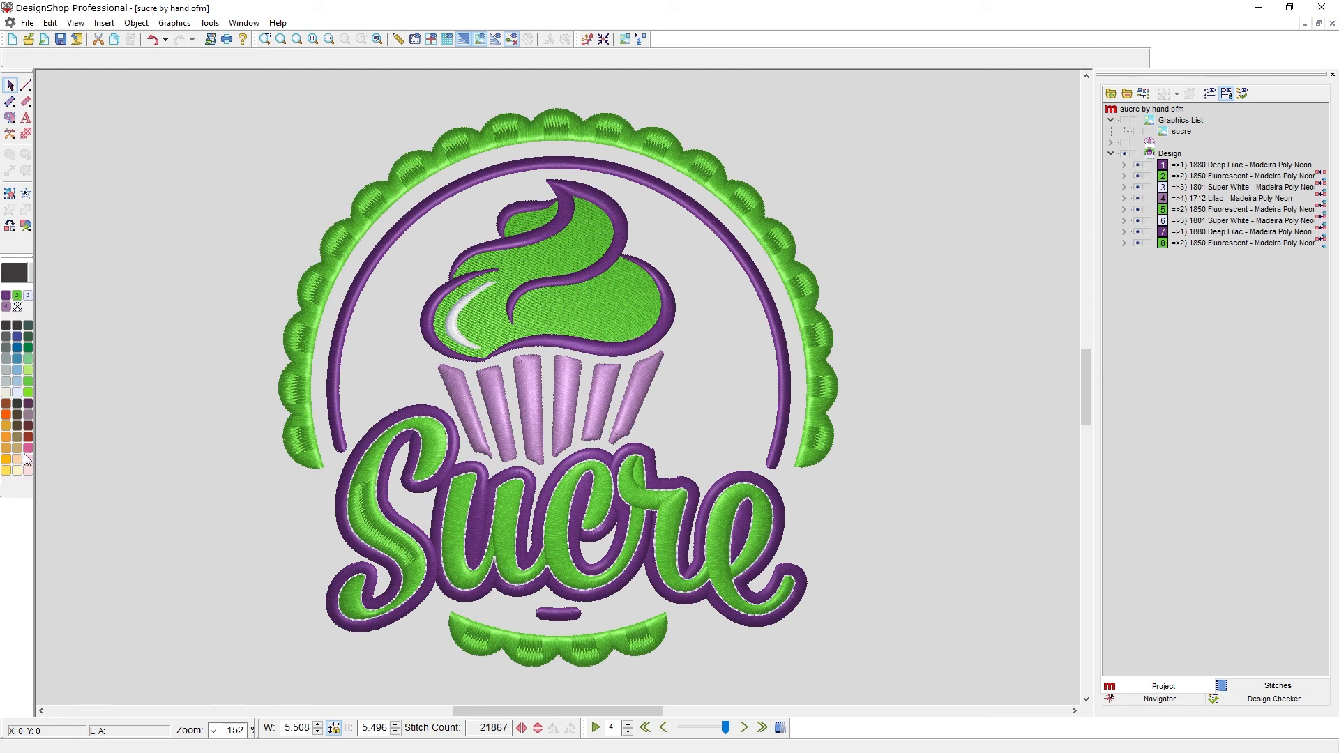
{"action": "double_click", "coordinate": [31, 387]}
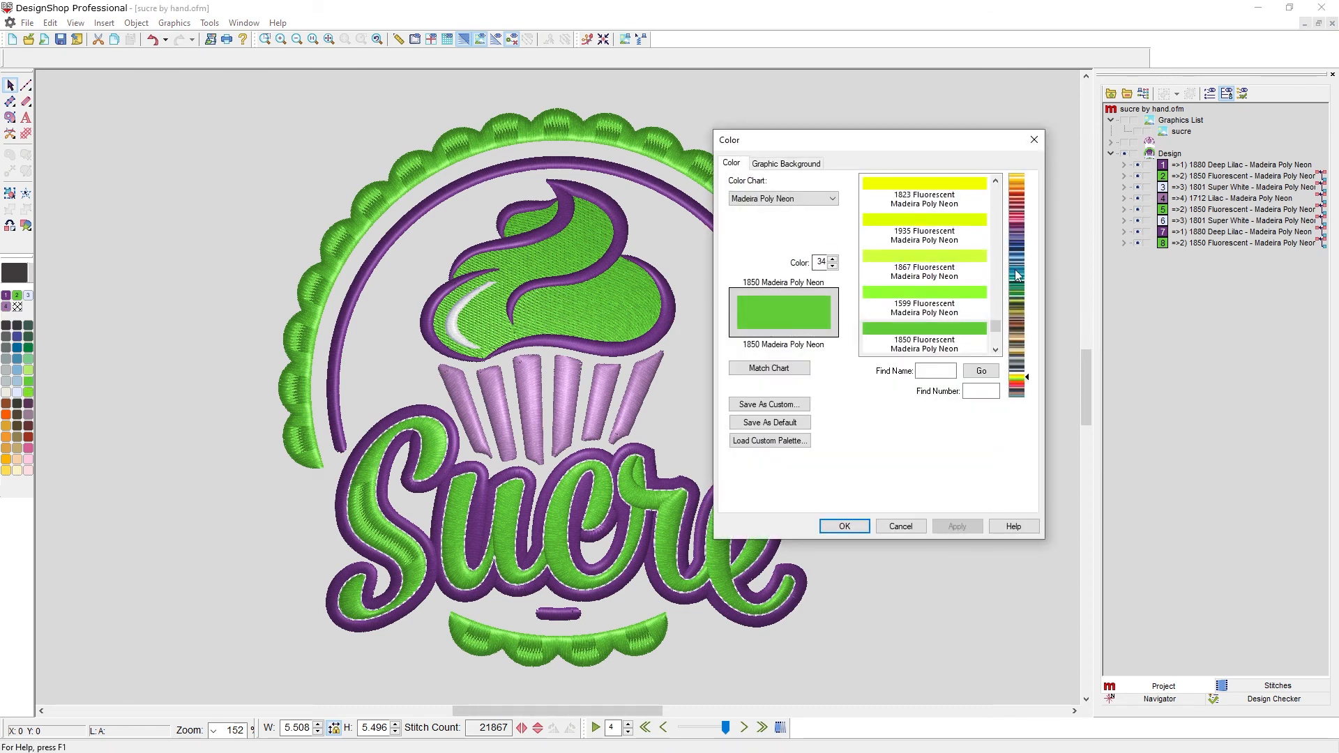
{"action": "left_click", "coordinate": [1034, 140]}
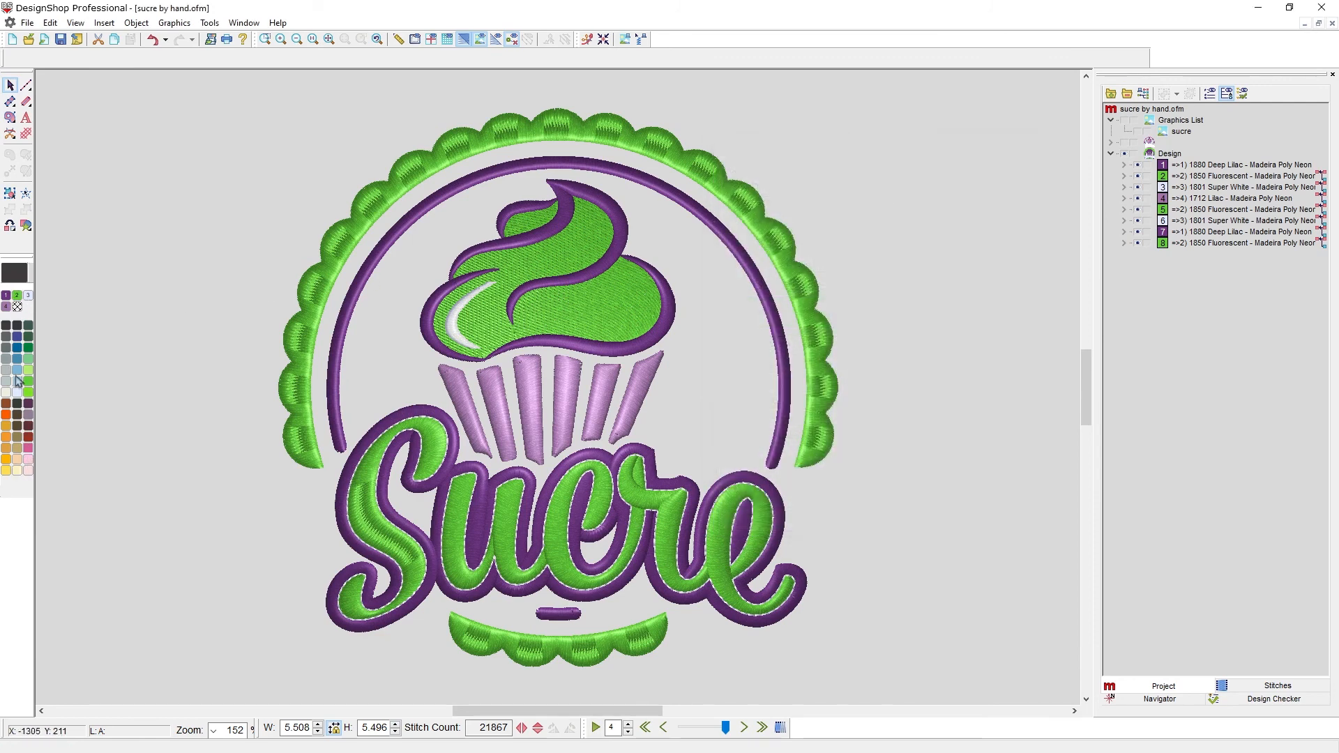
Step: Switch color 2 back to 1990 Floral Pink, try 1953 Pastel Blue on it, and restore Floral Pink
{"action": "left_click_drag", "start_coordinate": [18, 304], "coordinate": [16, 296]}
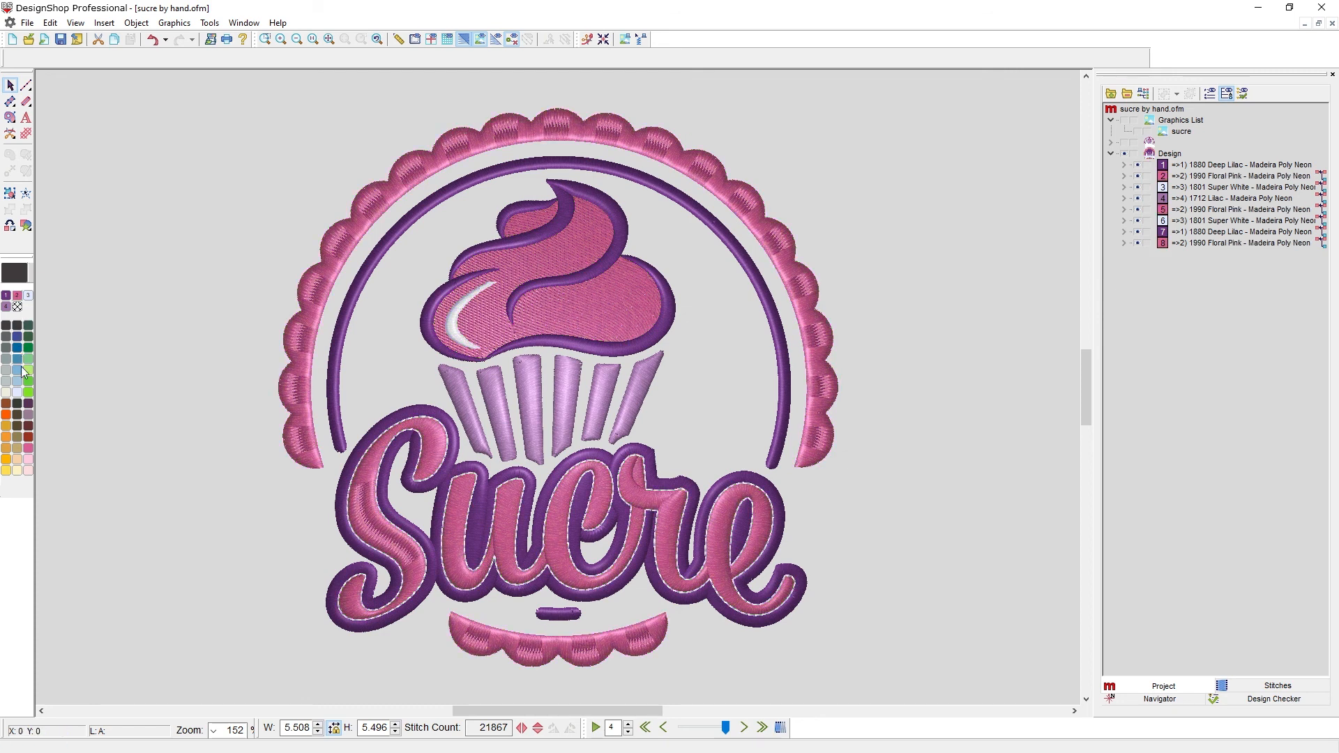
{"action": "left_click_drag", "start_coordinate": [21, 387], "coordinate": [17, 295]}
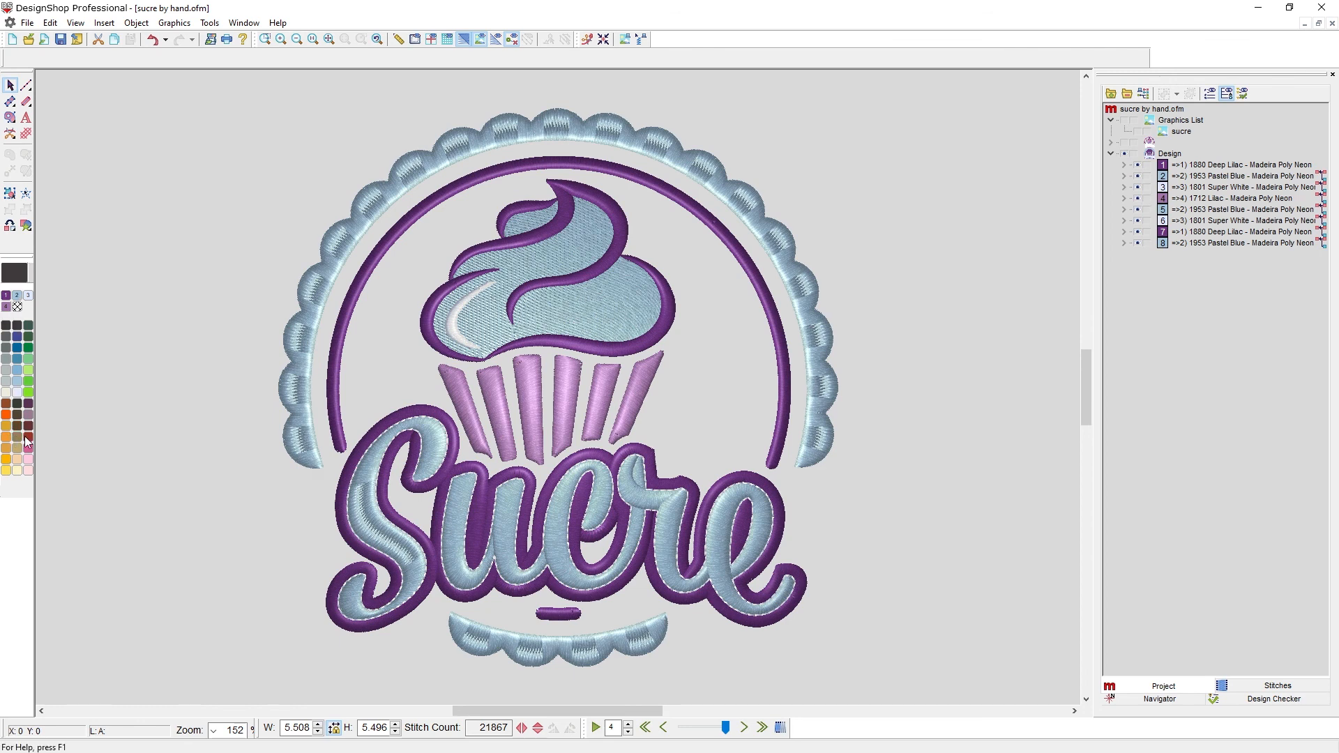
{"action": "left_click", "coordinate": [18, 299]}
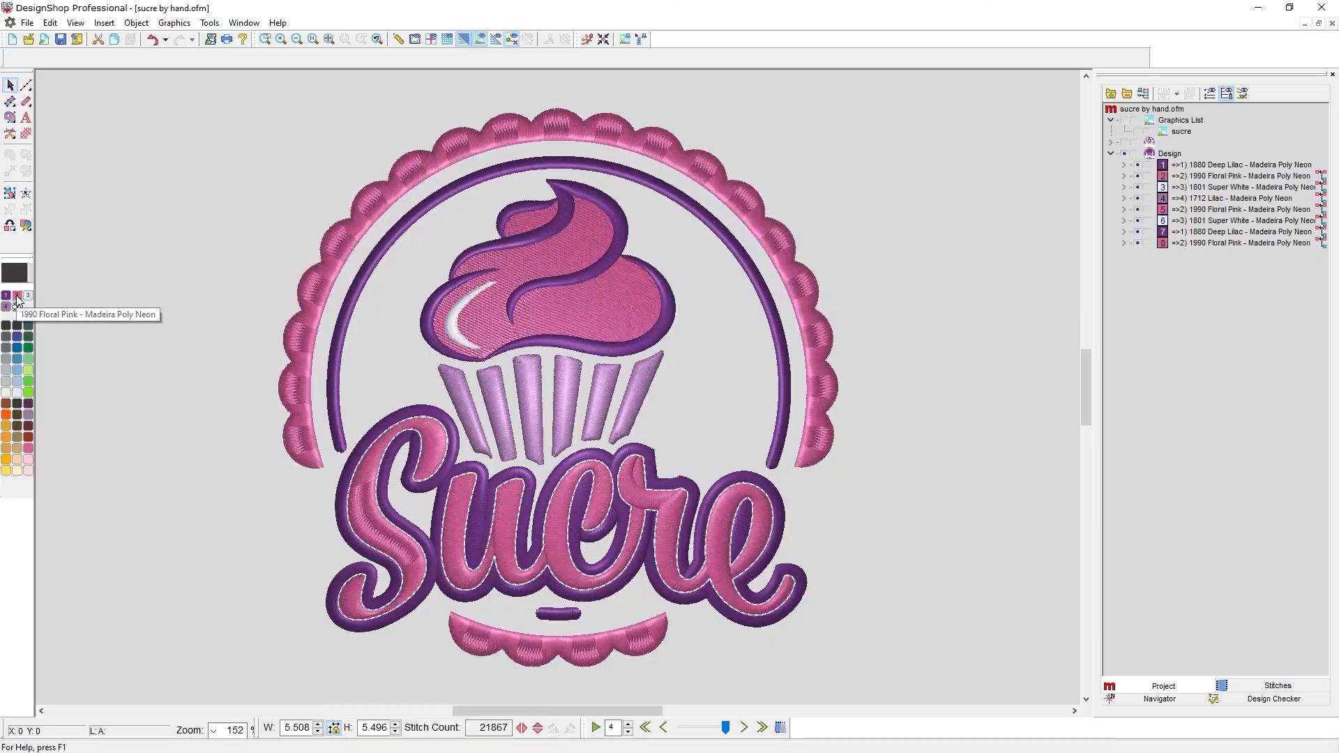